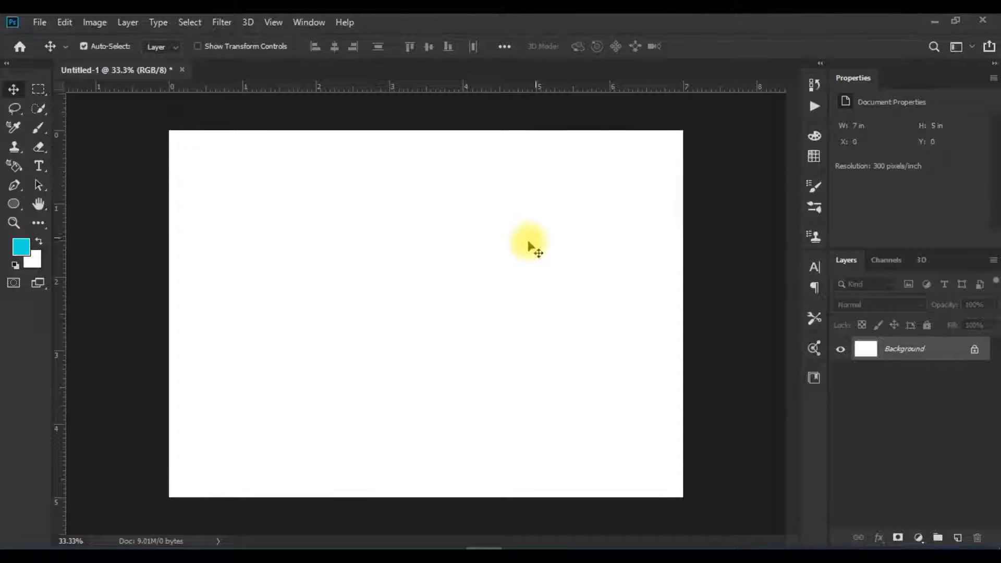
{"action": "left_click", "coordinate": [99, 26]}
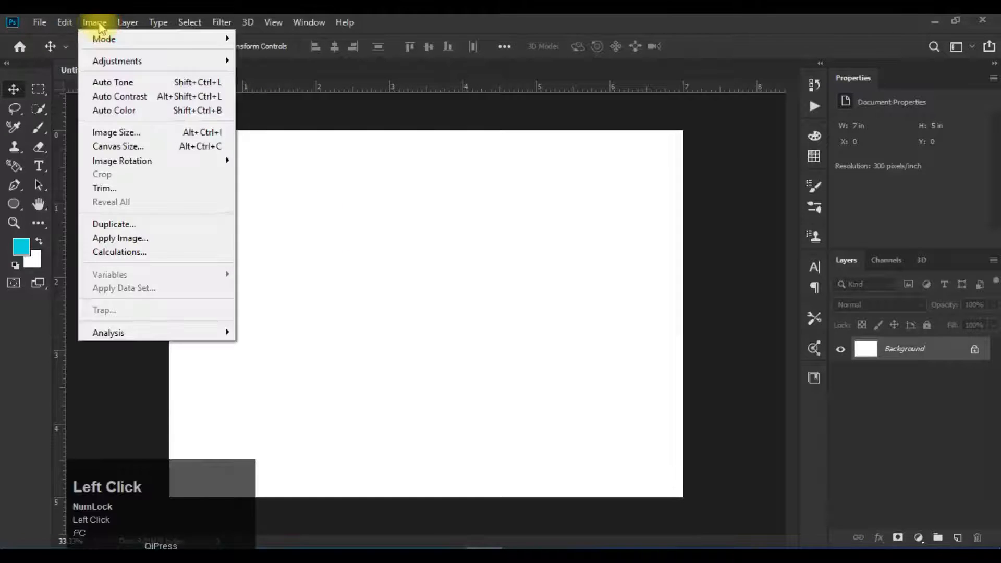
{"action": "left_click", "coordinate": [512, 282]}
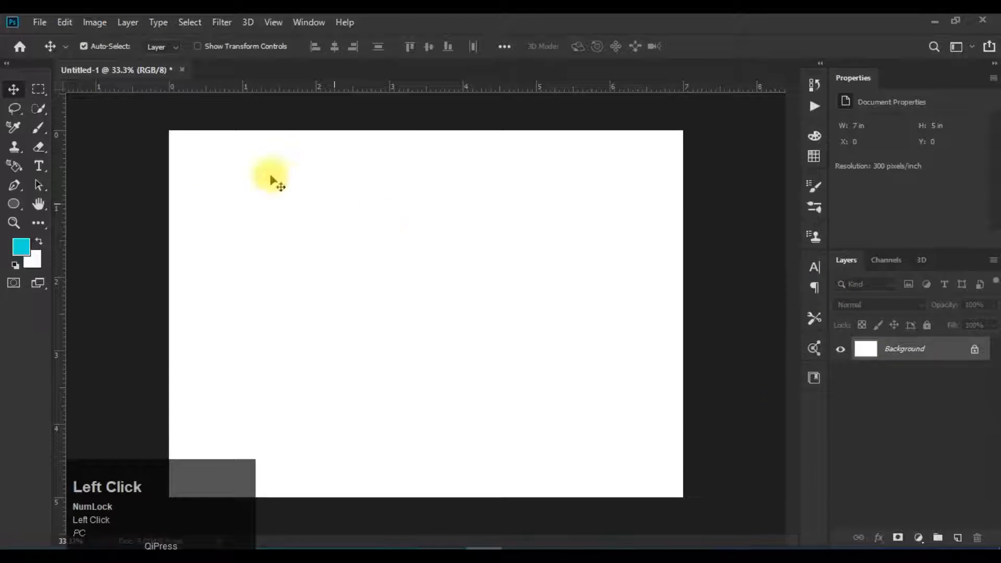
- Place the cowgirl-419084 image as an embedded object and position it at about X 995.5 px, Y 909 px
{"action": "left_click", "coordinate": [41, 26]}
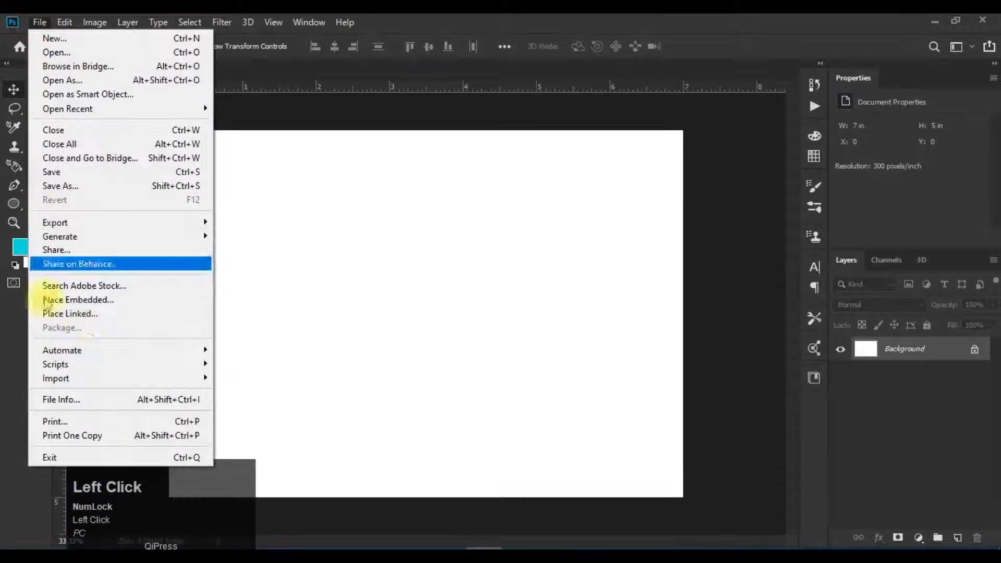
{"action": "left_click", "coordinate": [116, 299]}
{"action": "scroll", "coordinate": [462, 245], "scroll_direction": "down", "scroll_amount": 8}
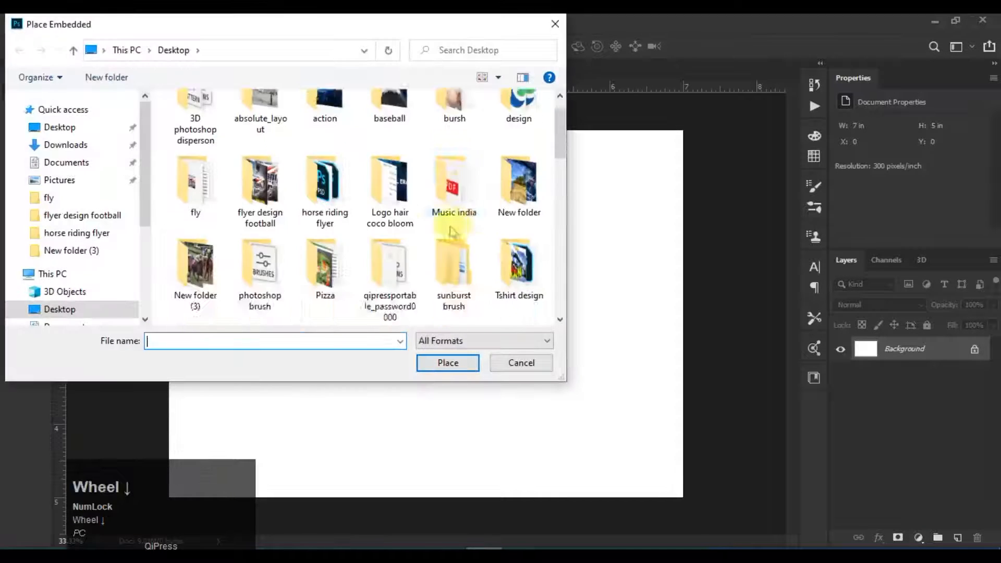
{"action": "scroll", "coordinate": [412, 170], "scroll_direction": "up", "scroll_amount": 2}
{"action": "left_click", "coordinate": [391, 216]}
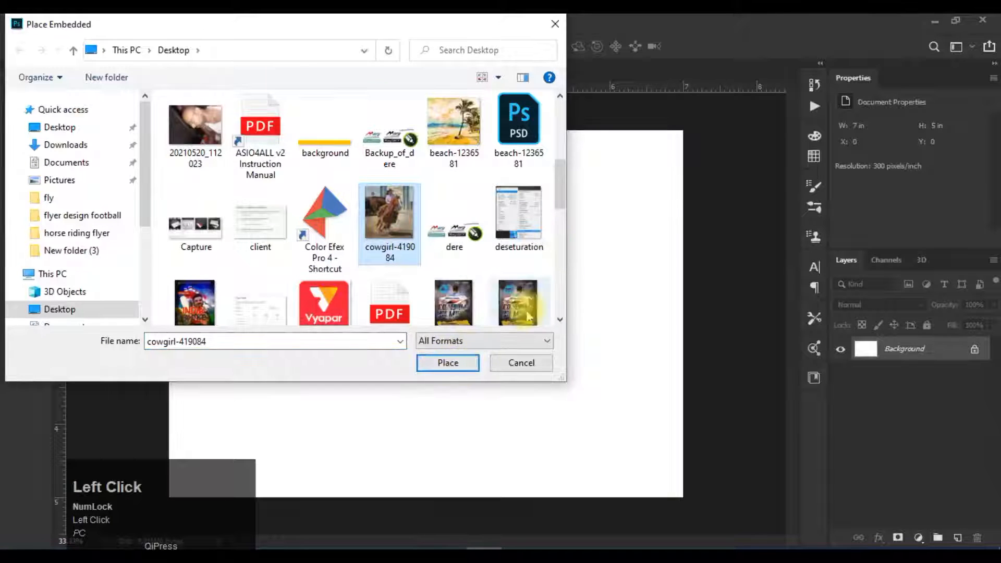
{"action": "left_click", "coordinate": [464, 363]}
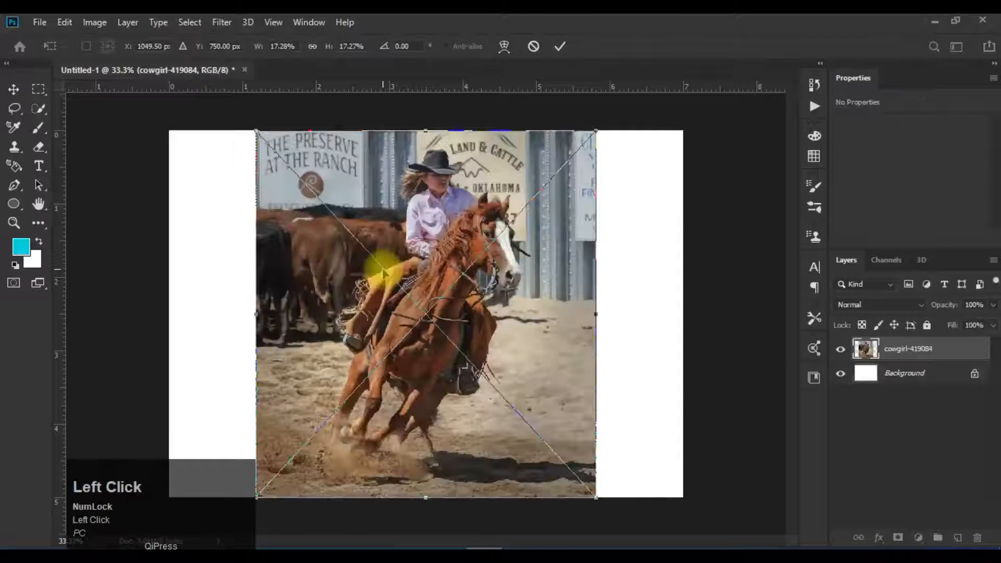
{"action": "left_click_drag", "start_coordinate": [415, 269], "coordinate": [543, 196]}
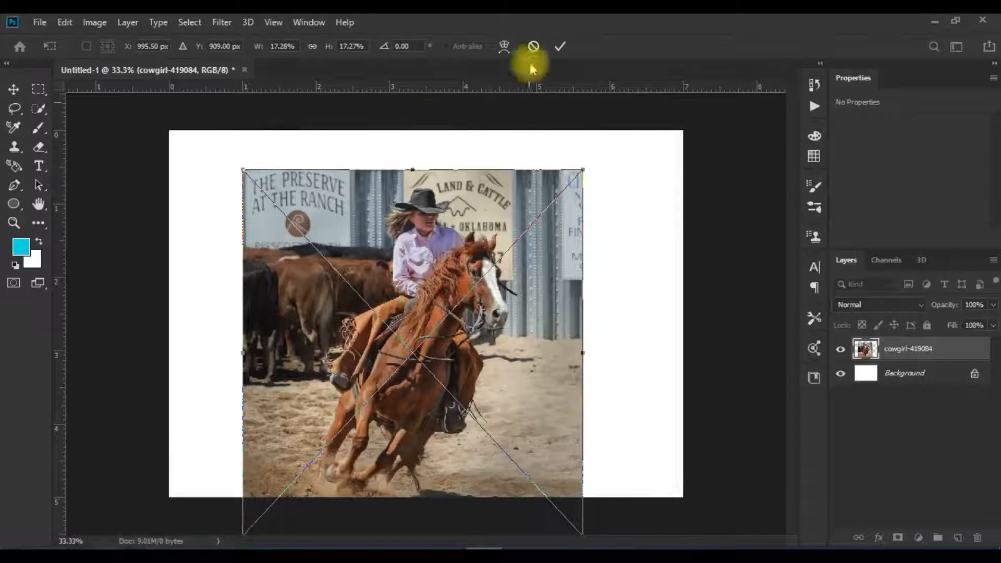
{"action": "left_click", "coordinate": [560, 45]}
{"action": "left_click", "coordinate": [83, 24]}
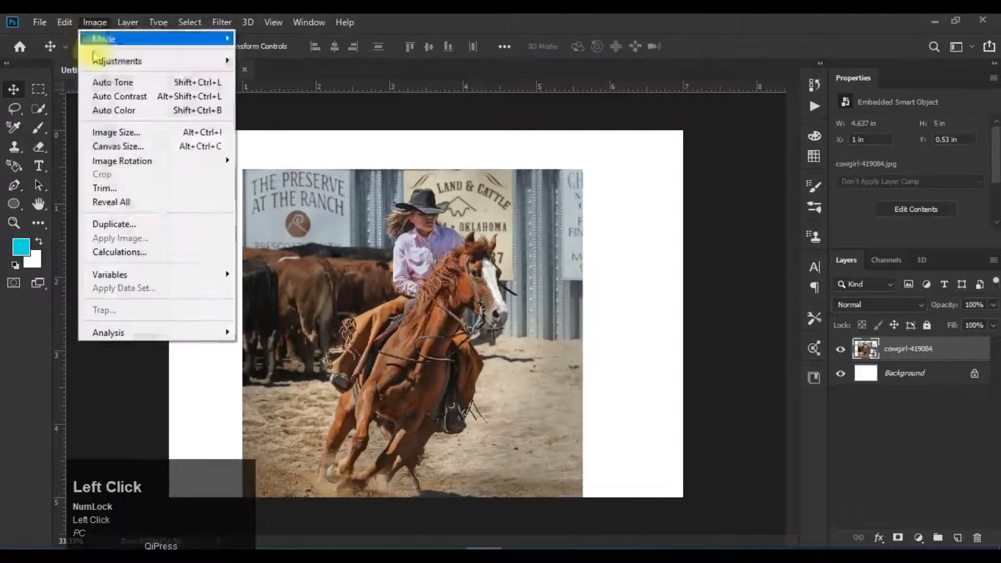
{"action": "mouse_move", "coordinate": [191, 337]}
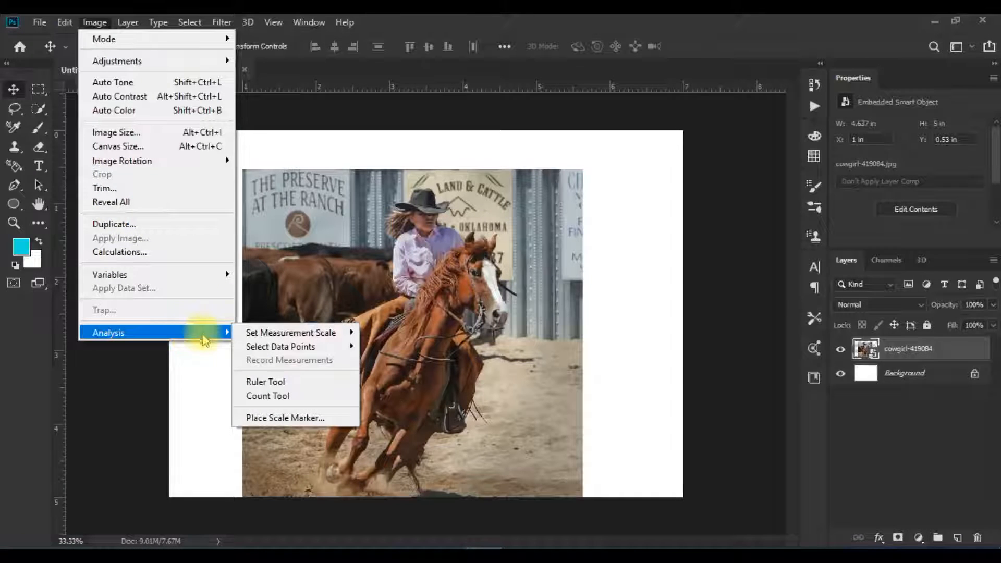
{"action": "mouse_move", "coordinate": [323, 337]}
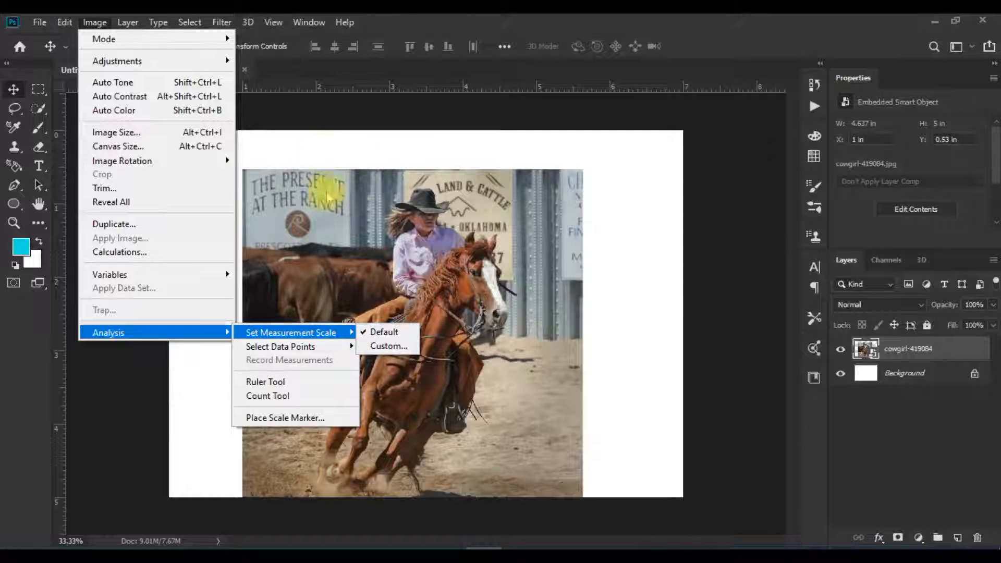
{"action": "left_click", "coordinate": [385, 194]}
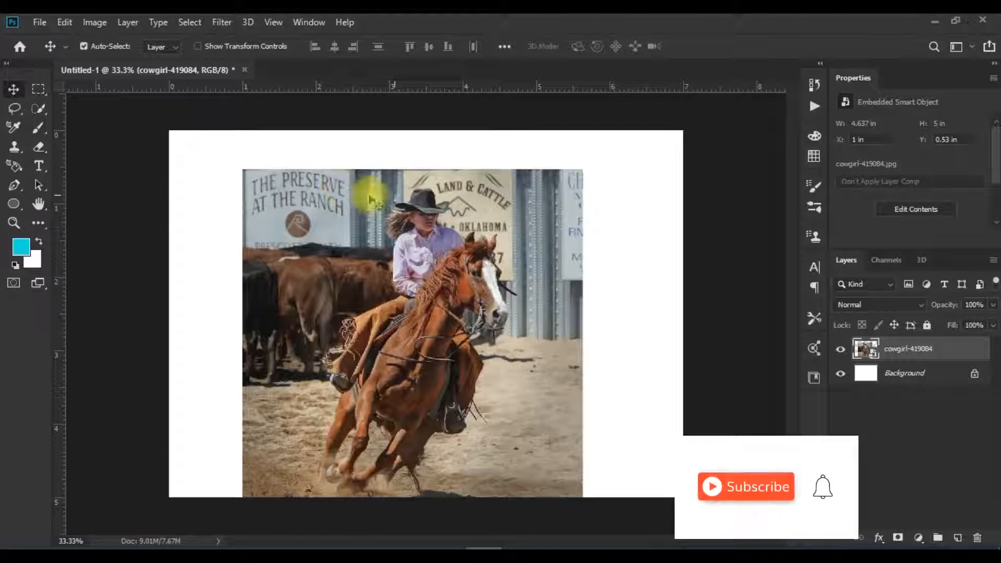
- Set a custom measurement scale with pixel length 1, logical length 1 and pixels as the logical units
{"action": "left_click", "coordinate": [95, 24]}
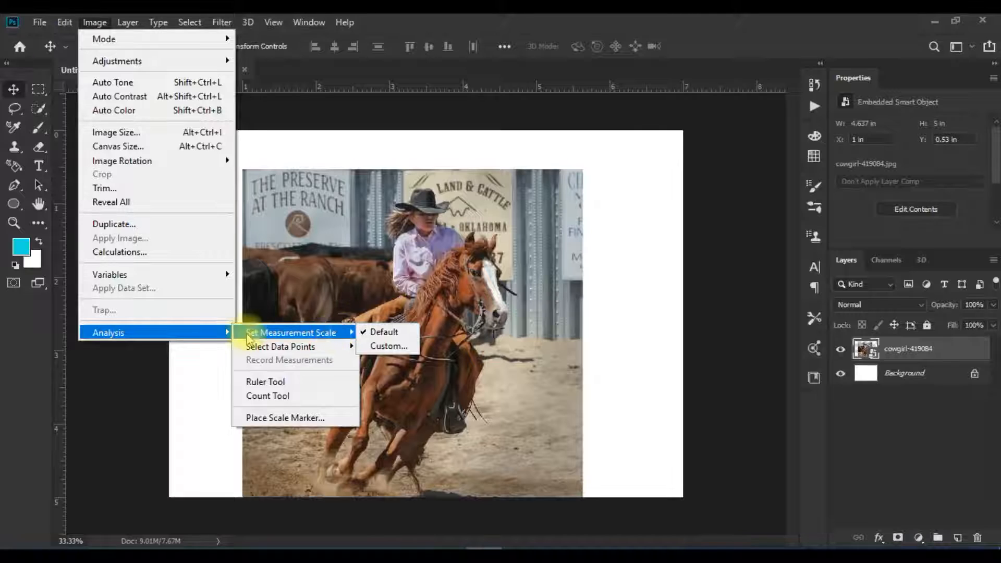
{"action": "left_click", "coordinate": [390, 347]}
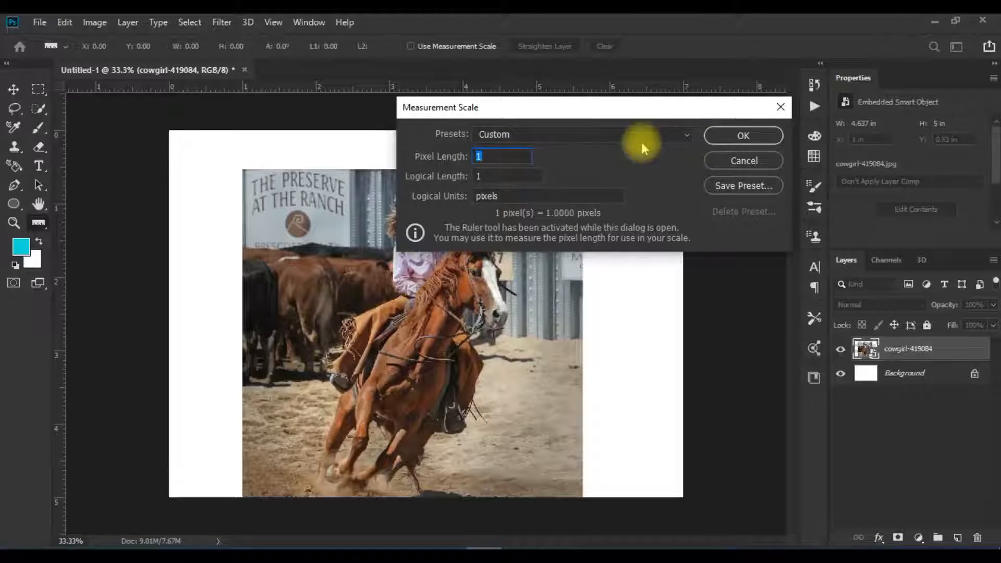
{"action": "left_click", "coordinate": [683, 134]}
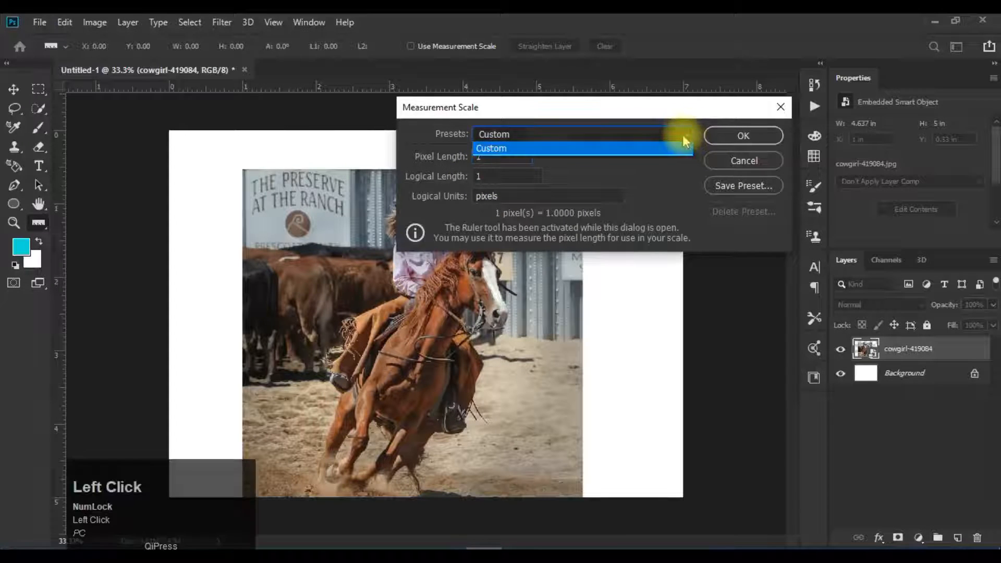
{"action": "left_click", "coordinate": [684, 134]}
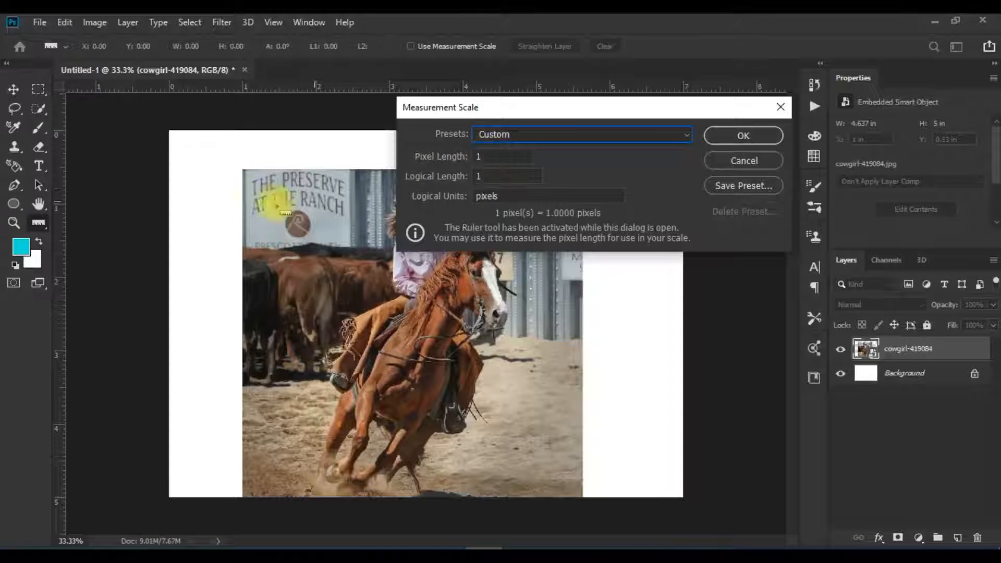
{"action": "double_click", "coordinate": [493, 156]}
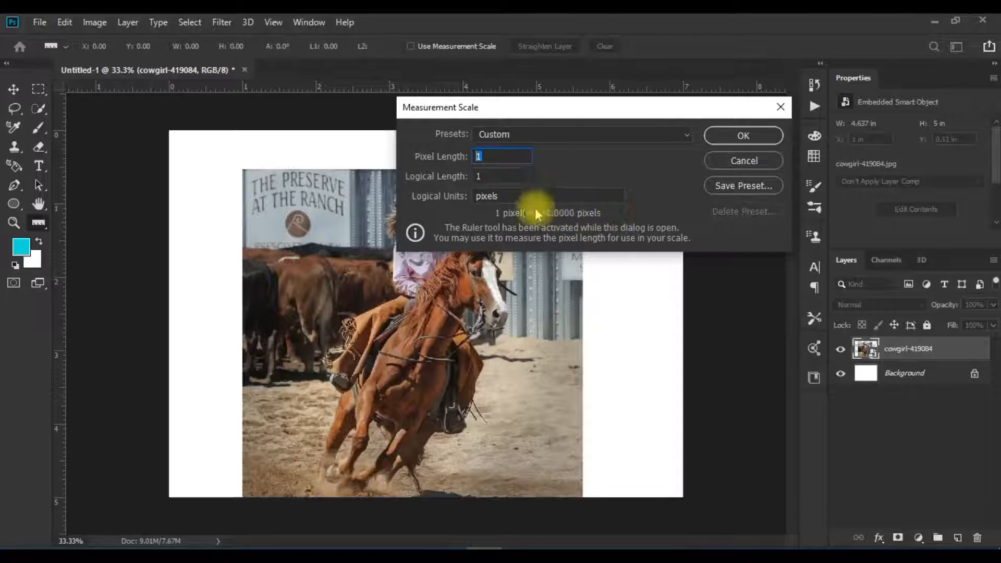
{"action": "left_click", "coordinate": [745, 137]}
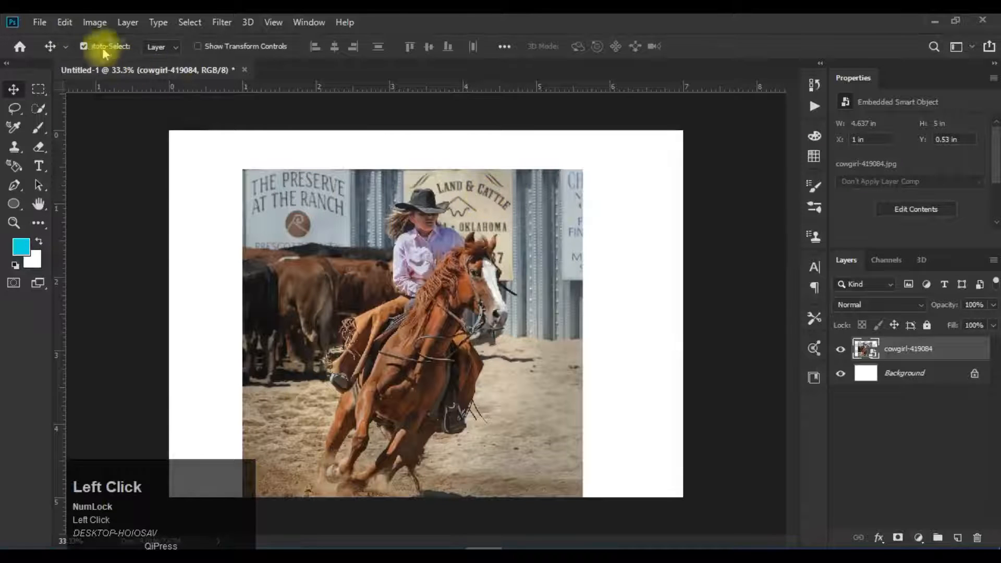
- Measure the width of the cowgirl photo along its upper edge with the Ruler tool
{"action": "left_click", "coordinate": [94, 22]}
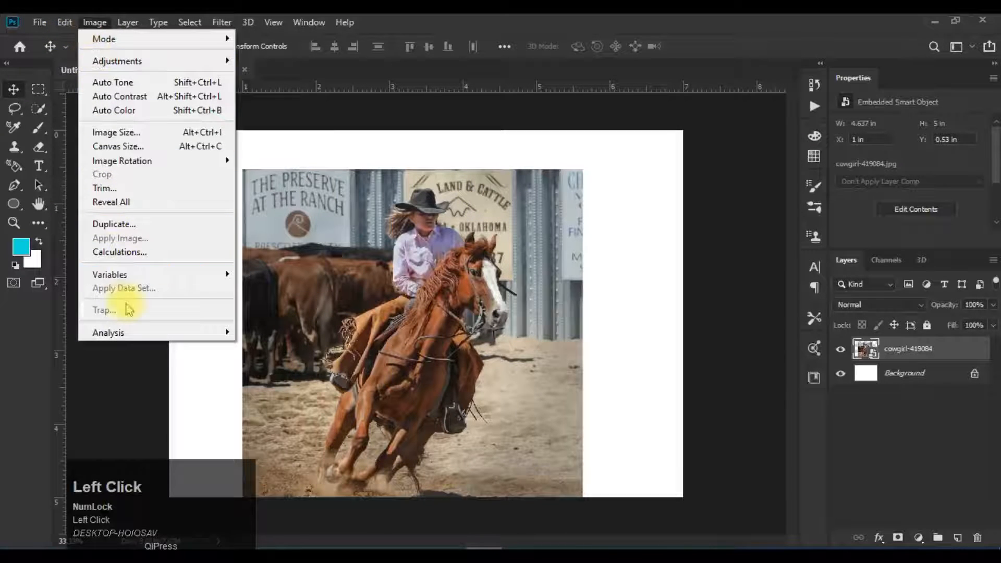
{"action": "mouse_move", "coordinate": [179, 337]}
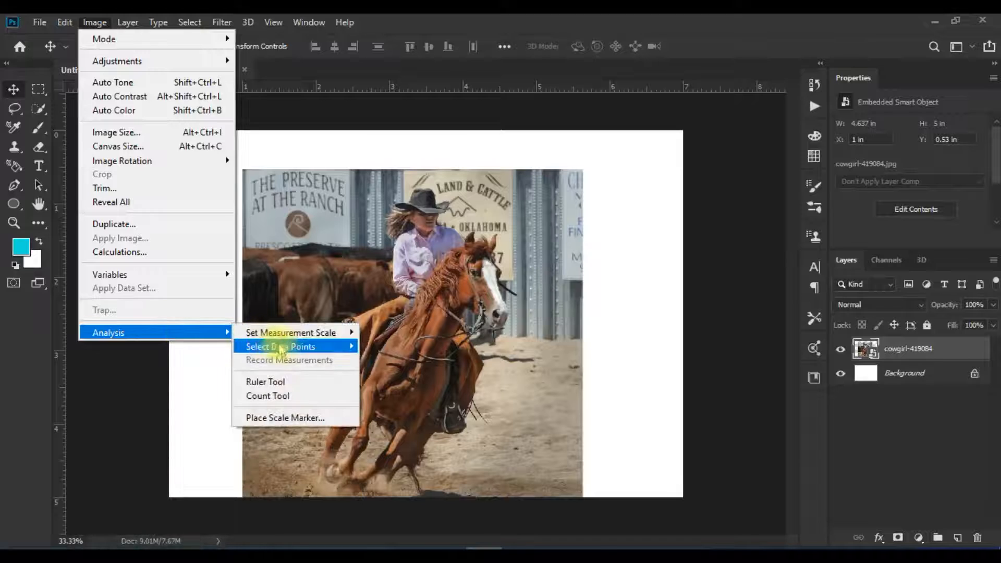
{"action": "mouse_move", "coordinate": [315, 354]}
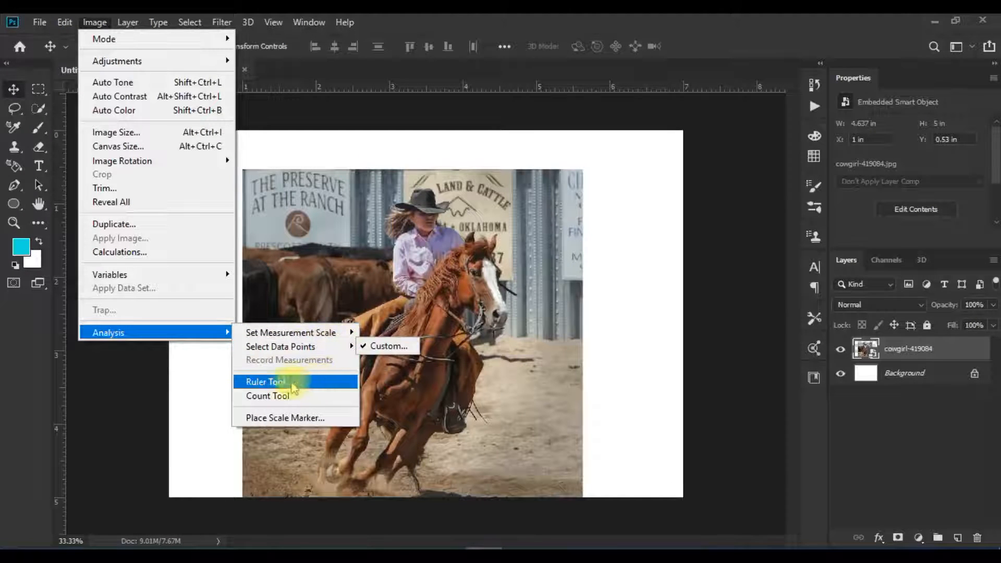
{"action": "left_click", "coordinate": [312, 384]}
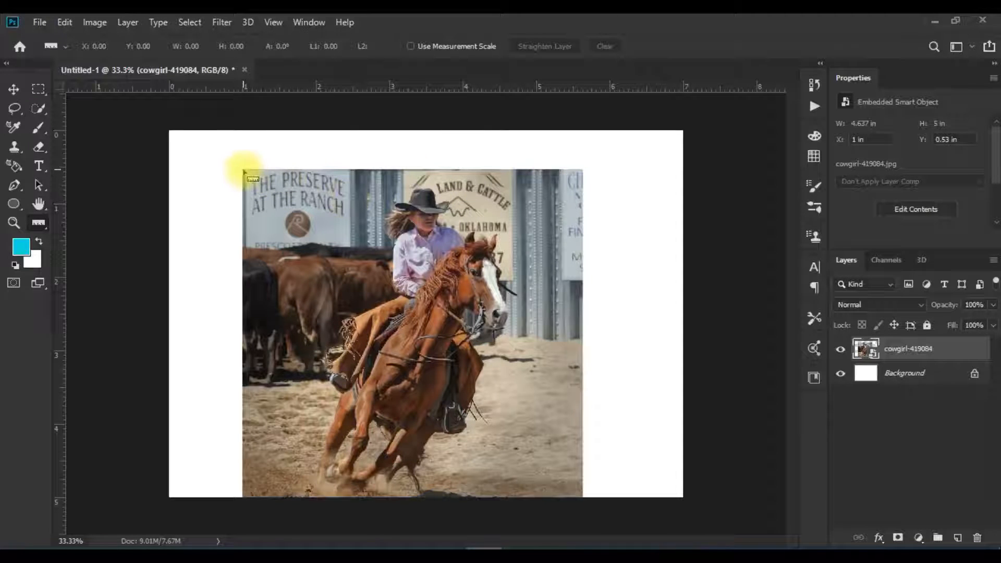
{"action": "left_click_drag", "start_coordinate": [243, 171], "coordinate": [582, 168]}
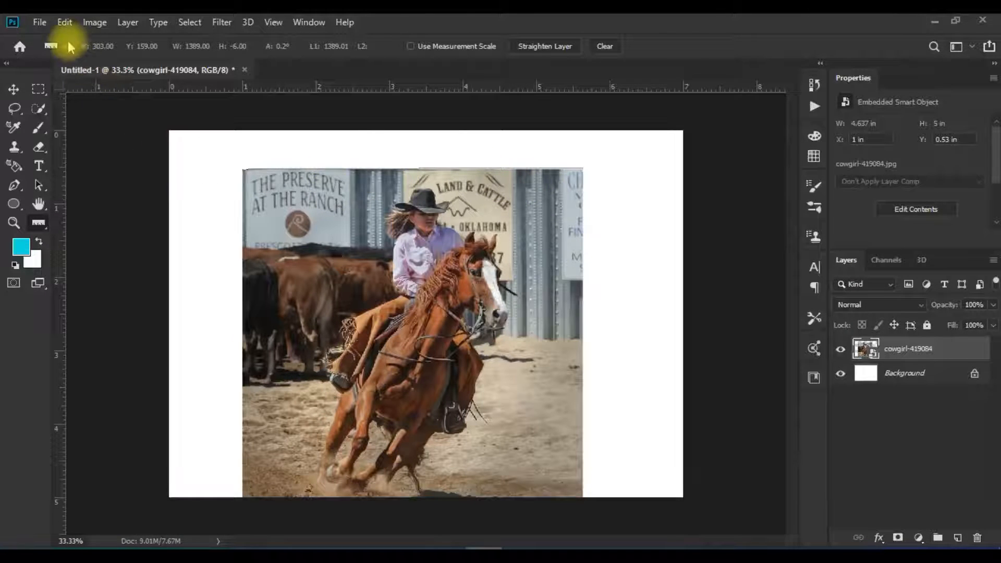
- With the Count tool, place one marker in the white margin beside the photo's upper-left corner and another on the metal wall right of the rider
{"action": "left_click", "coordinate": [95, 23]}
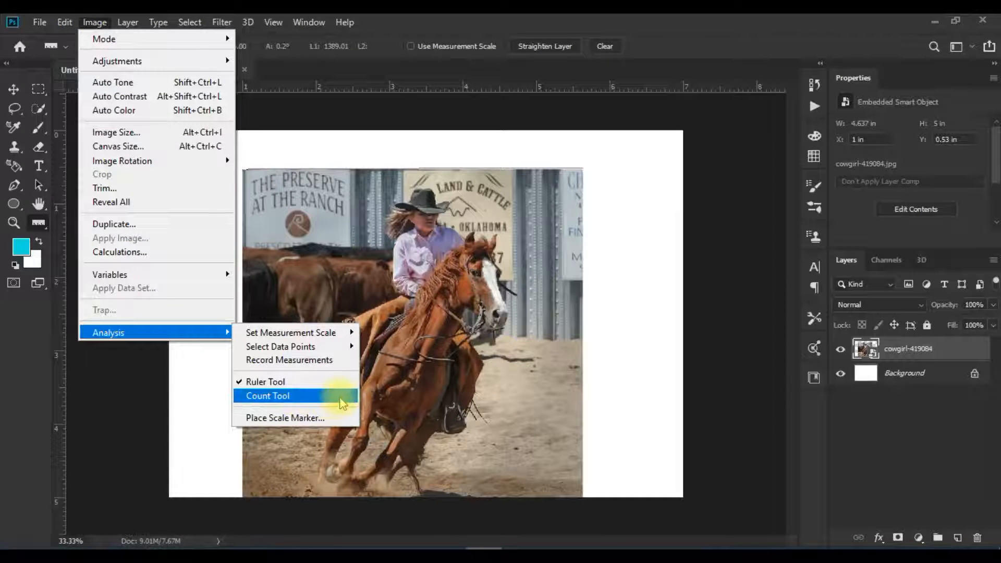
{"action": "left_click", "coordinate": [341, 398]}
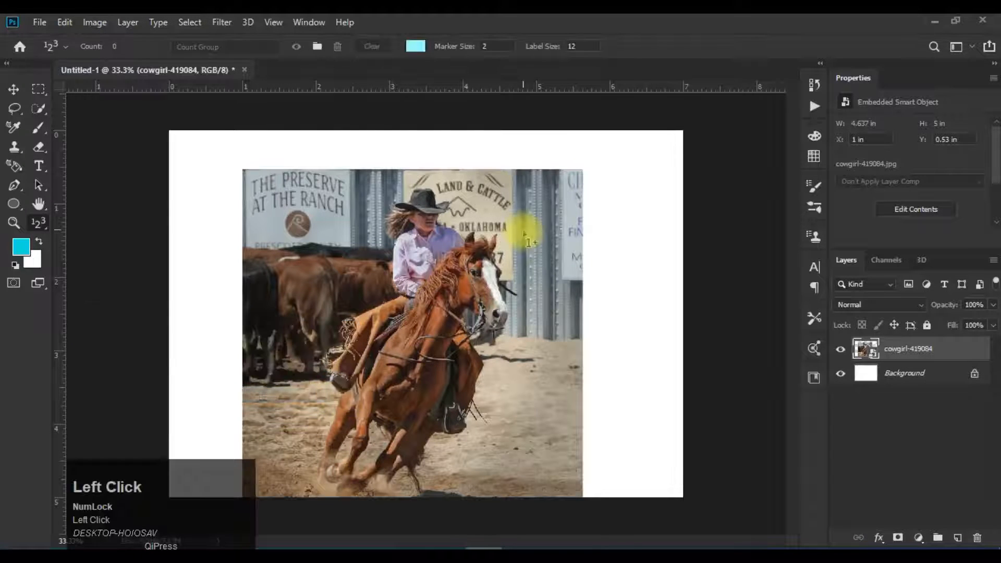
{"action": "scroll", "coordinate": [406, 275], "scroll_direction": "down", "scroll_amount": 1}
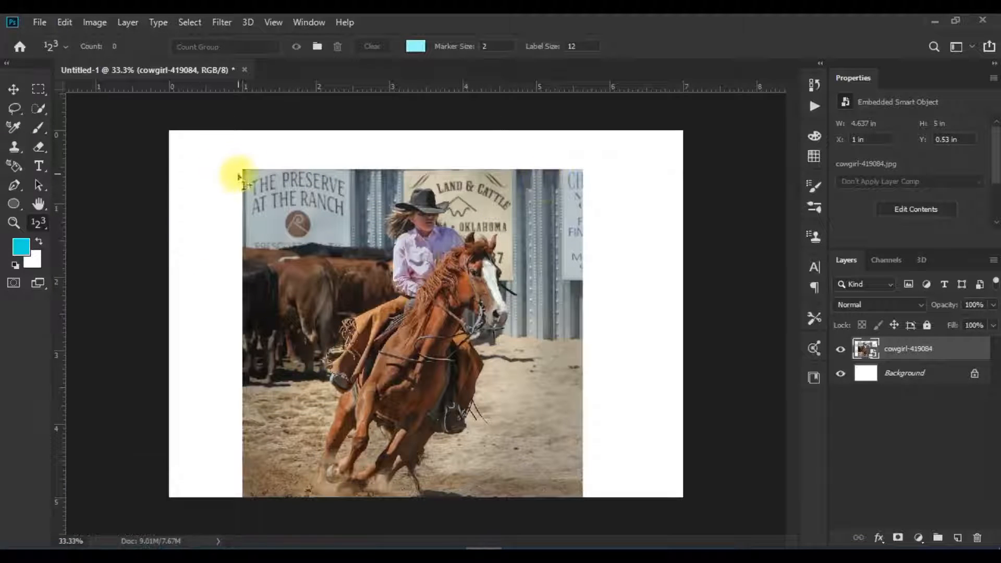
{"action": "left_click", "coordinate": [218, 171]}
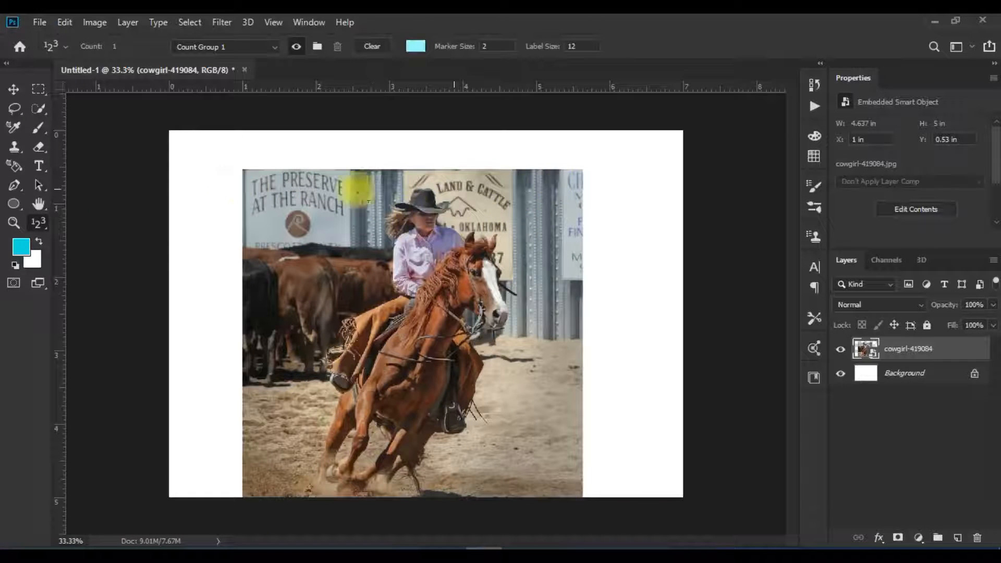
{"action": "left_click", "coordinate": [523, 197]}
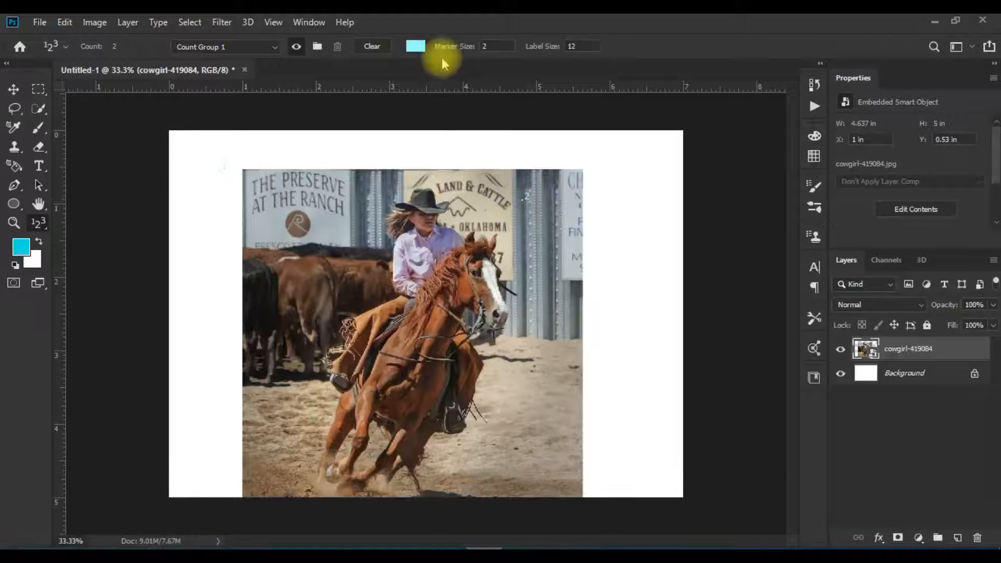
- Change the count marker color to #021717 and add a third marker in the white margin, below and left of the first
{"action": "left_click", "coordinate": [415, 46]}
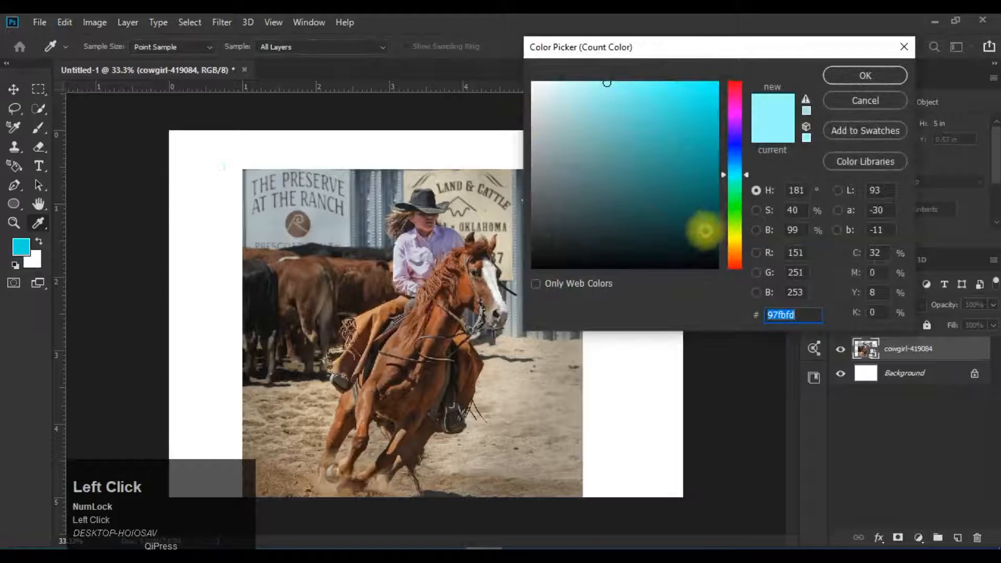
{"action": "left_click", "coordinate": [704, 252]}
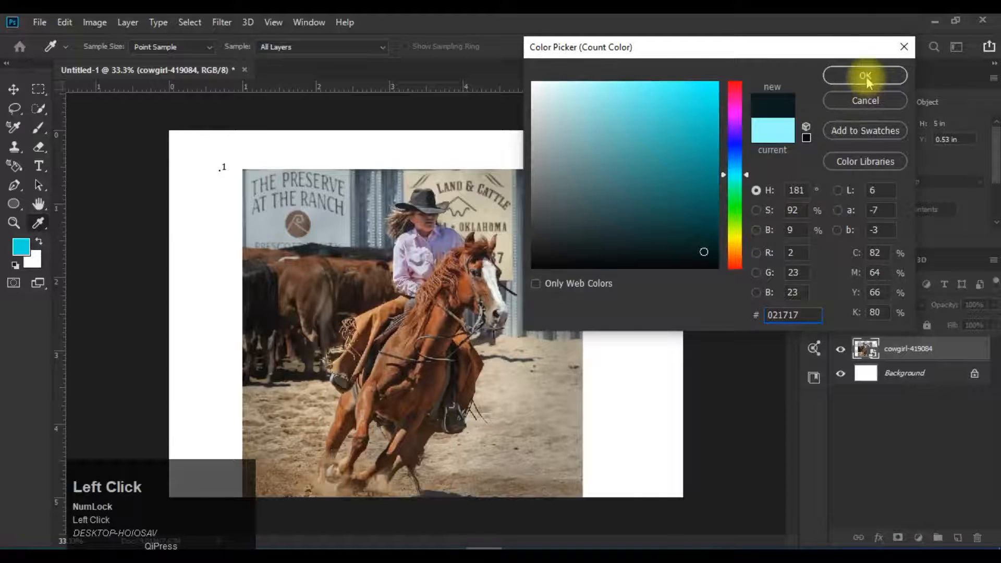
{"action": "left_click", "coordinate": [866, 76]}
{"action": "left_click", "coordinate": [184, 210]}
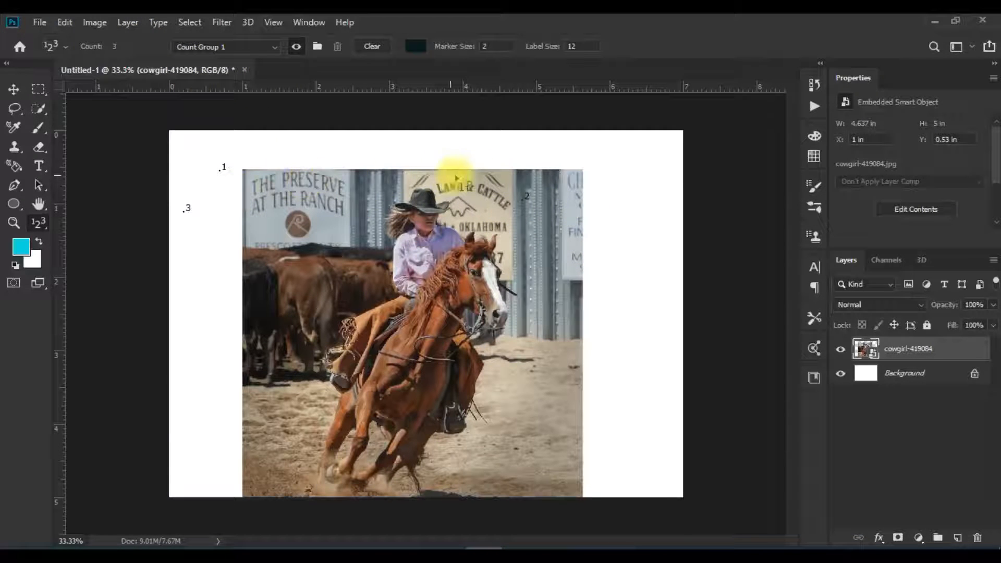
- Place a black measurement scale marker of length 10 with 4 pt Times New Roman text above it, and select its text layer
{"action": "left_click", "coordinate": [98, 27]}
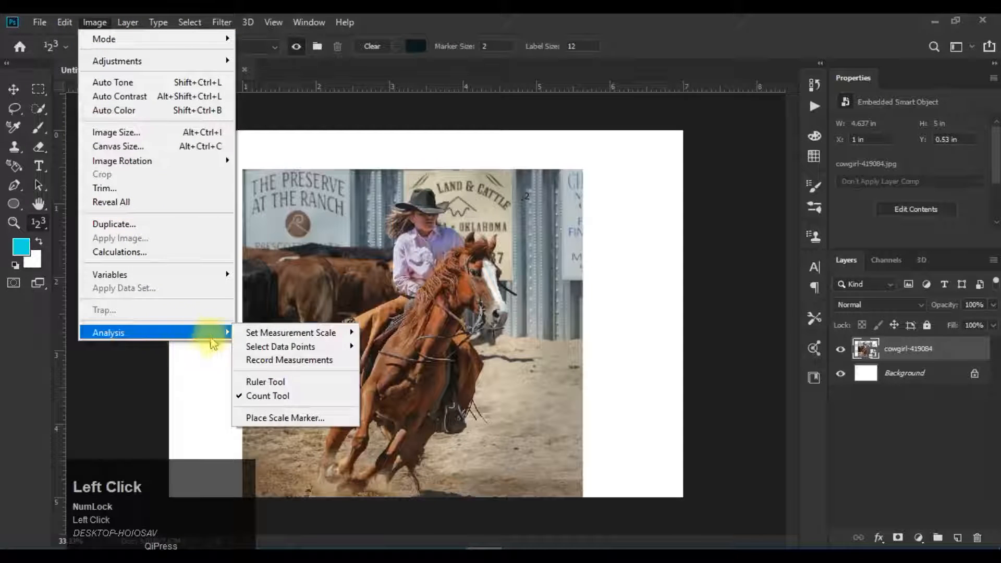
{"action": "left_click", "coordinate": [318, 420]}
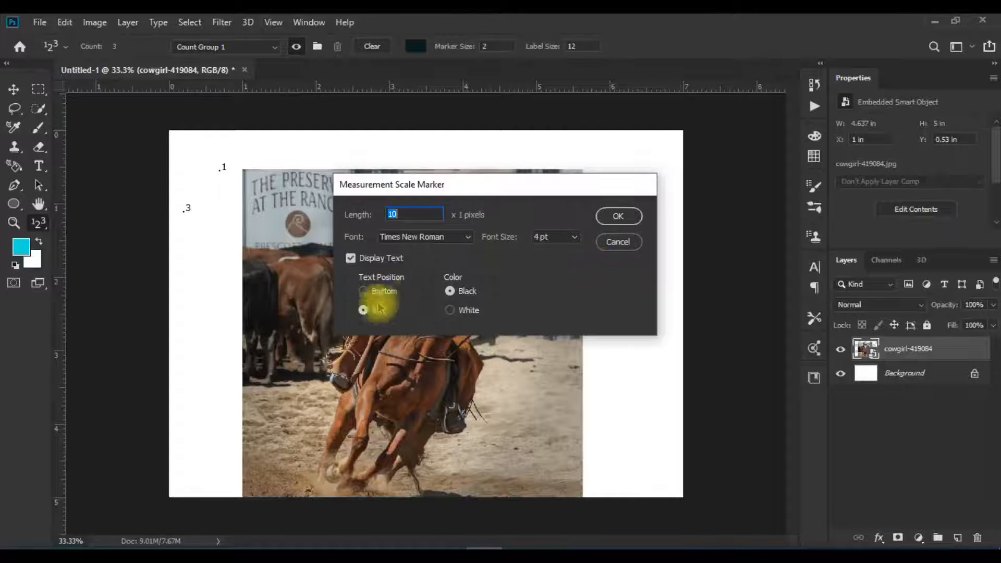
{"action": "left_click", "coordinate": [619, 216]}
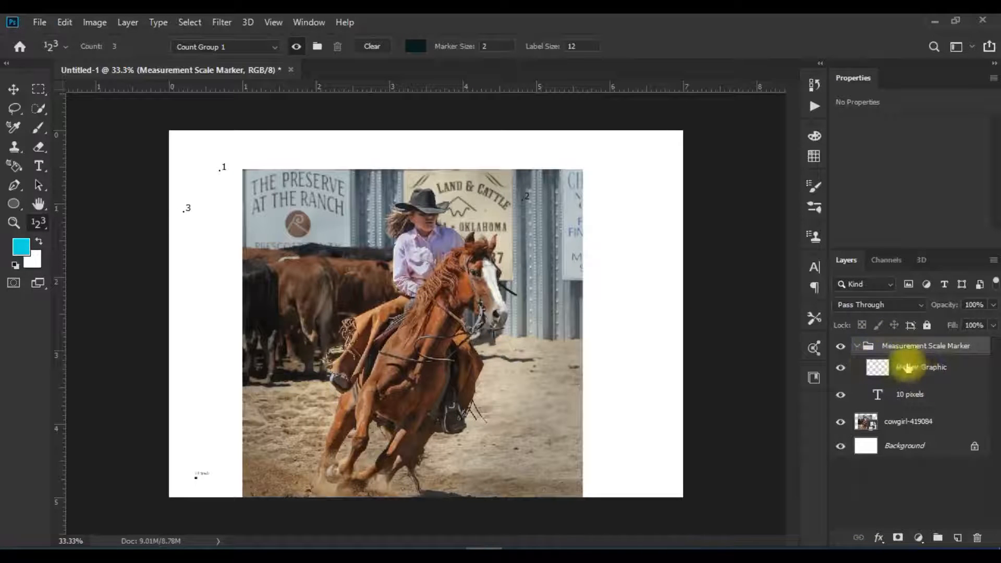
{"action": "scroll", "coordinate": [913, 367], "scroll_direction": "down", "scroll_amount": 1}
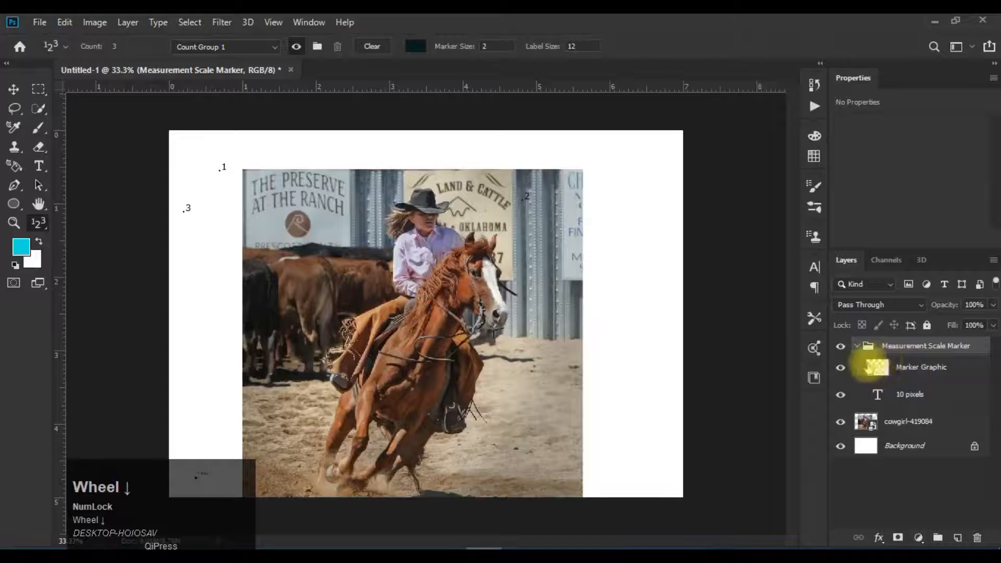
{"action": "left_click", "coordinate": [876, 397]}
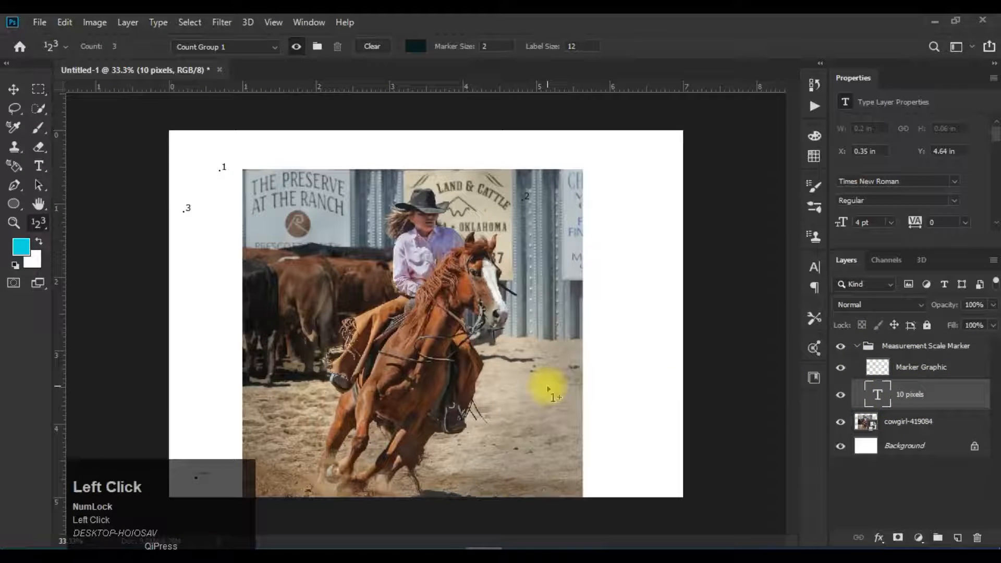
- Enlarge the "10 pixels" text of the scale marker proportionally to about 576% in the canvas's lower-left corner
{"action": "left_click", "coordinate": [695, 438]}
{"action": "key", "text": "ctrl+t"}
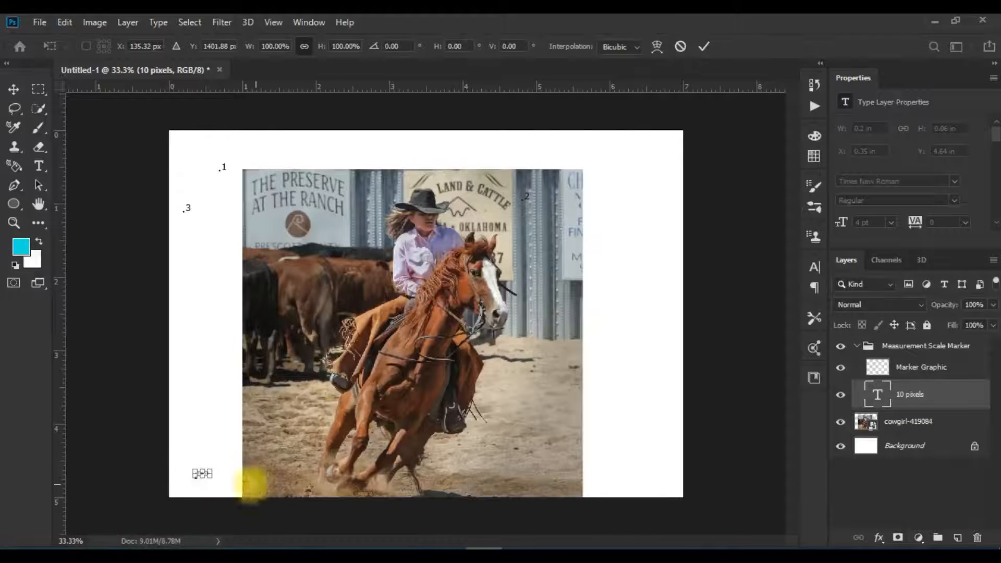
{"action": "left_click", "coordinate": [214, 471]}
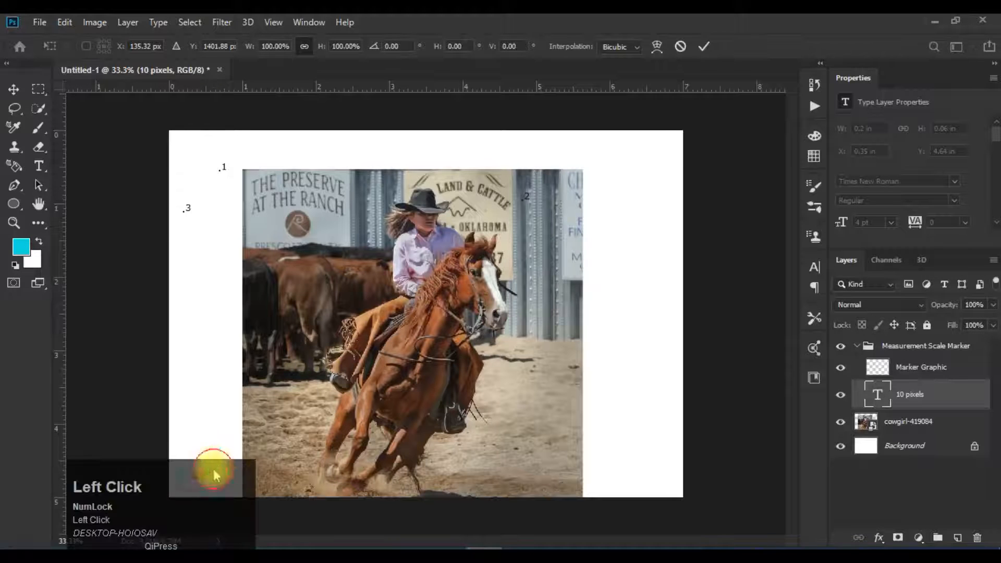
{"action": "left_click", "coordinate": [204, 497]}
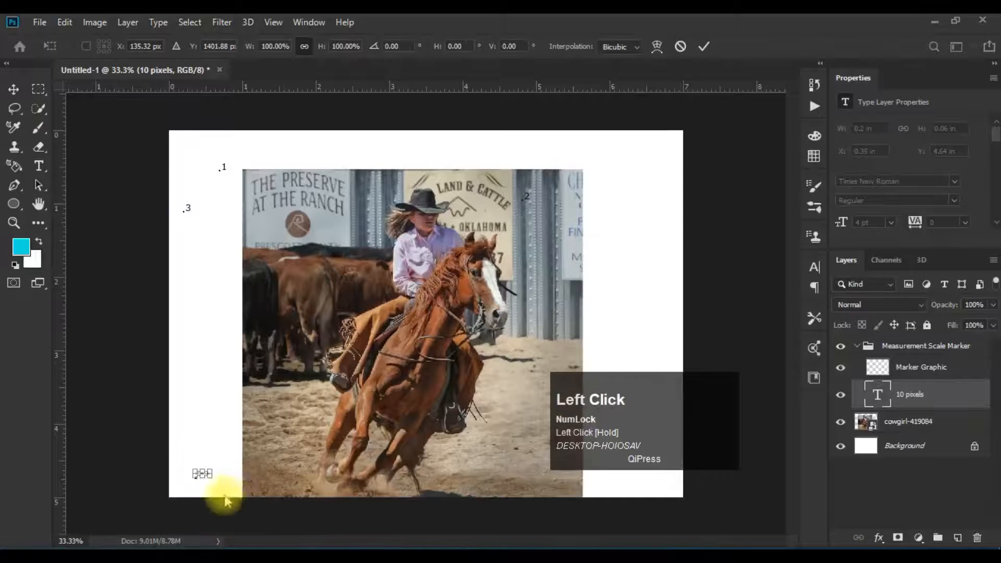
{"action": "mouse_move", "coordinate": [208, 473]}
{"action": "left_mouse_down"}
{"action": "mouse_move", "coordinate": [273, 436]}
{"action": "mouse_move", "coordinate": [262, 462]}
{"action": "mouse_move", "coordinate": [301, 456]}
{"action": "mouse_move", "coordinate": [241, 469]}
{"action": "mouse_move", "coordinate": [236, 481]}
{"action": "left_mouse_up"}
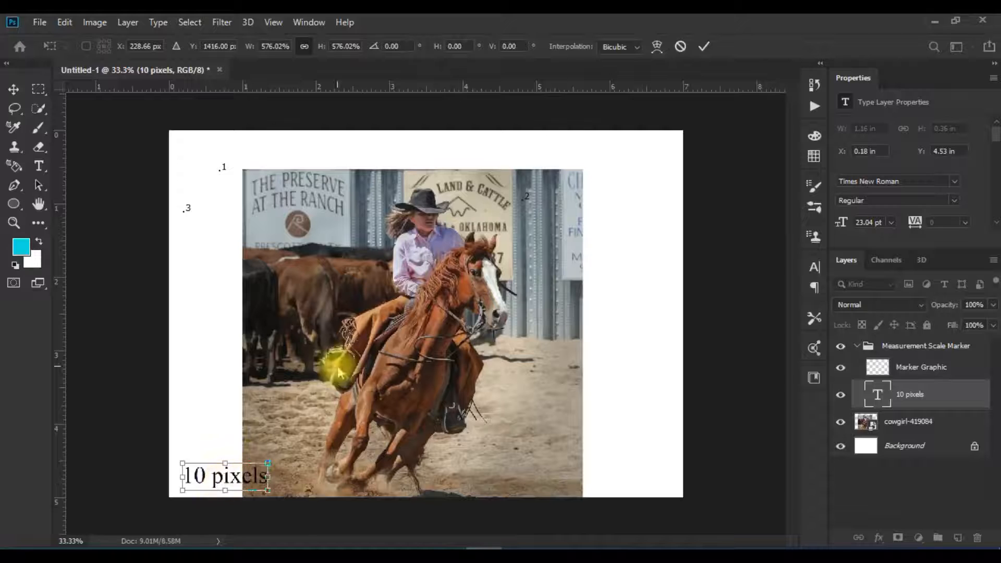
{"action": "left_click", "coordinate": [95, 22]}
{"action": "left_click", "coordinate": [648, 270]}
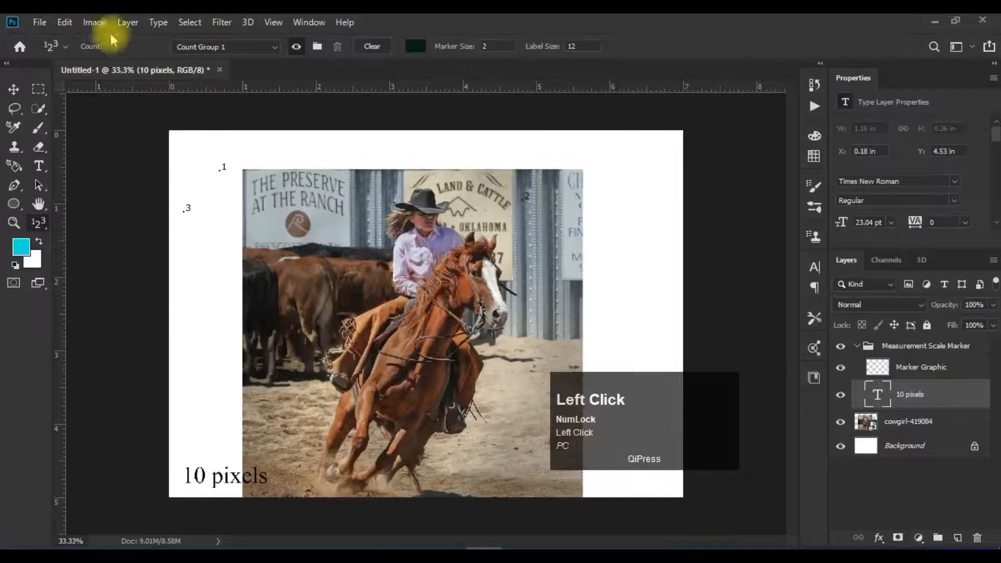
- Place a second measurement scale marker with the same 10 pixels label, keeping the existing marker
{"action": "left_click", "coordinate": [95, 23]}
{"action": "mouse_move", "coordinate": [203, 332]}
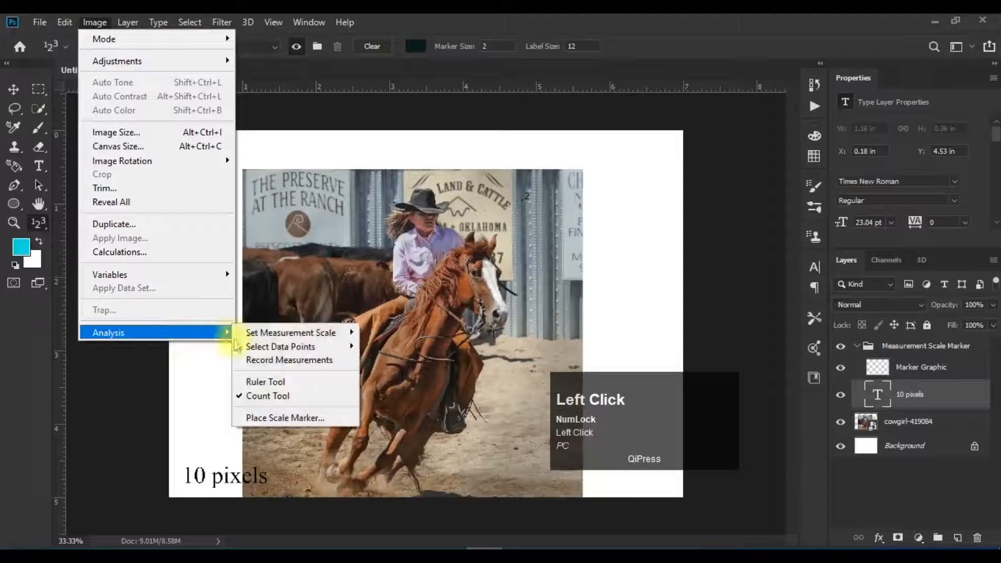
{"action": "left_click", "coordinate": [337, 424]}
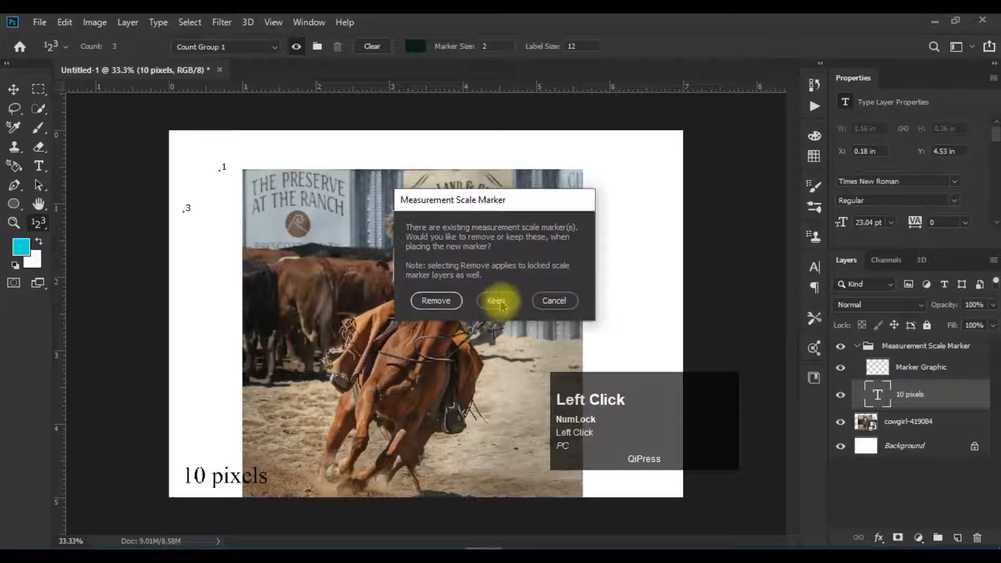
{"action": "left_click", "coordinate": [500, 303]}
{"action": "left_click", "coordinate": [617, 216]}
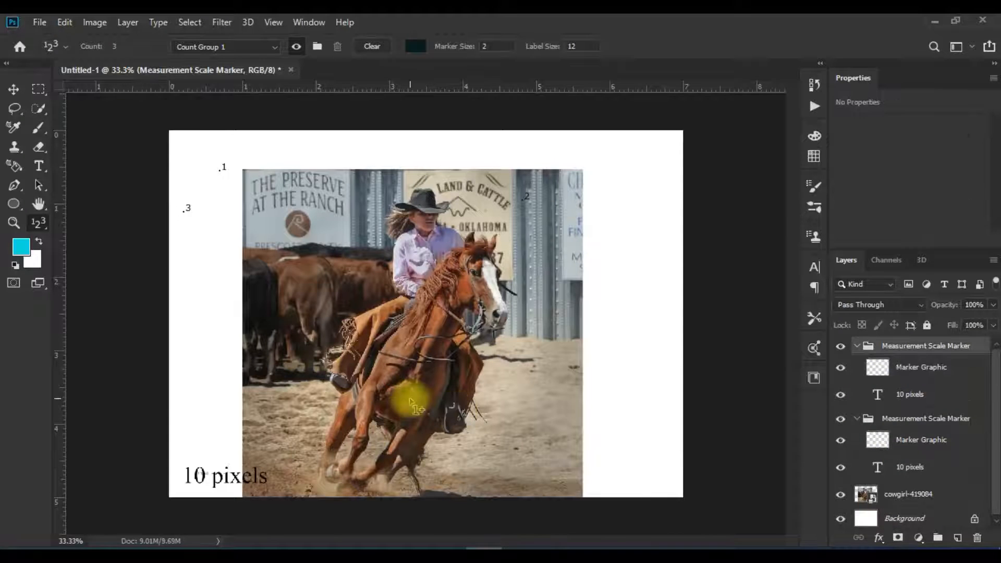
- Activate the Ruler tool and record the existing ruler line along the photo's upper edge in the Measurement Log
{"action": "left_click", "coordinate": [92, 22]}
{"action": "mouse_move", "coordinate": [175, 339]}
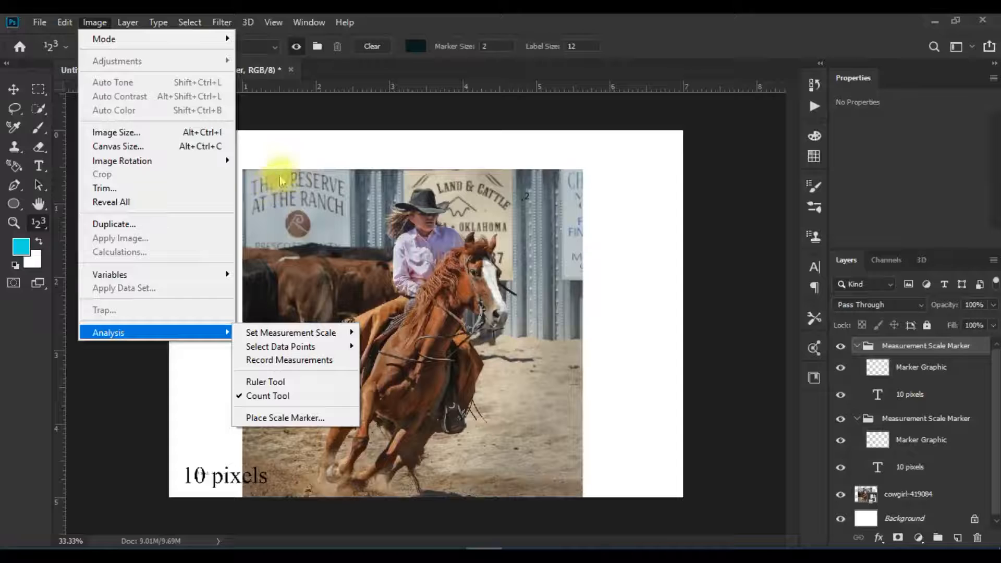
{"action": "left_click", "coordinate": [298, 382]}
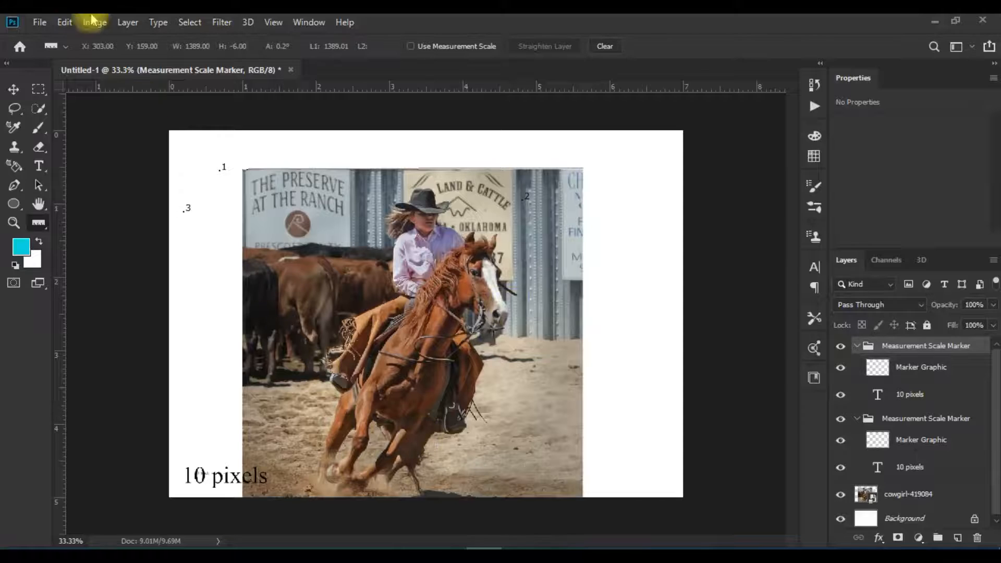
{"action": "left_click", "coordinate": [104, 29]}
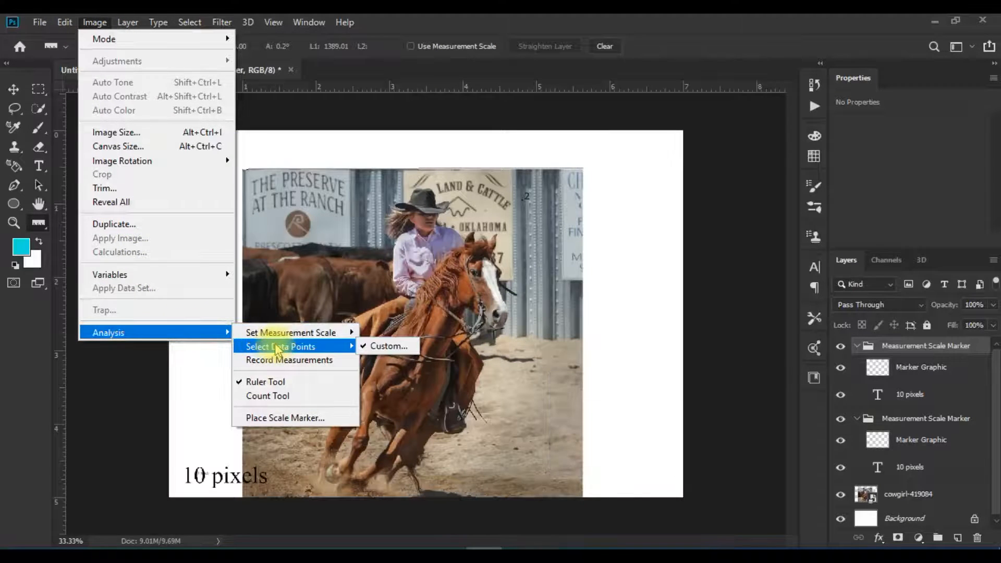
{"action": "mouse_move", "coordinate": [315, 336]}
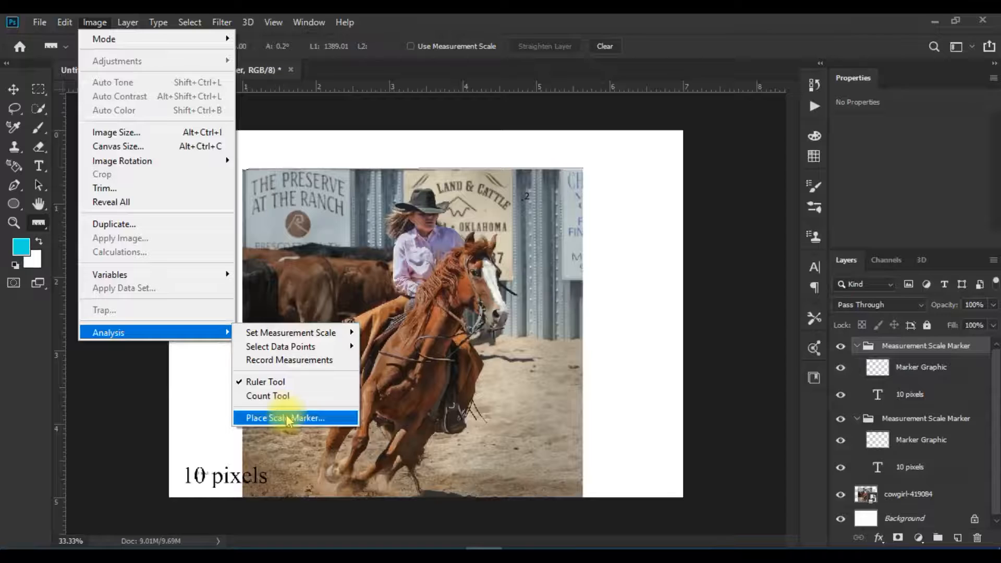
{"action": "left_click", "coordinate": [300, 361]}
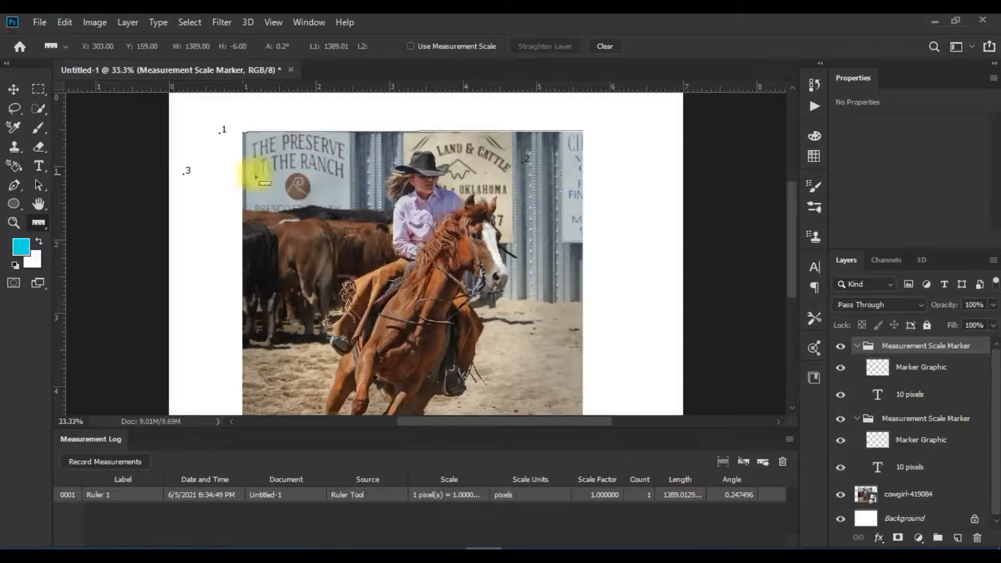
- Draw a nearly horizontal ruler line across the rider from the left white margin to the right one, and record its measurement
{"action": "left_click_drag", "start_coordinate": [182, 219], "coordinate": [656, 221]}
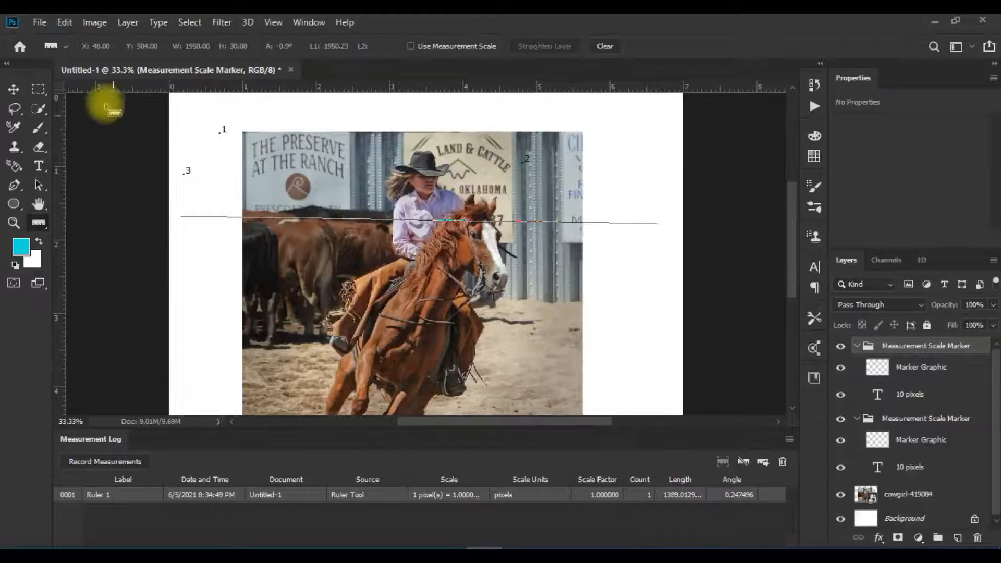
{"action": "left_click", "coordinate": [64, 24]}
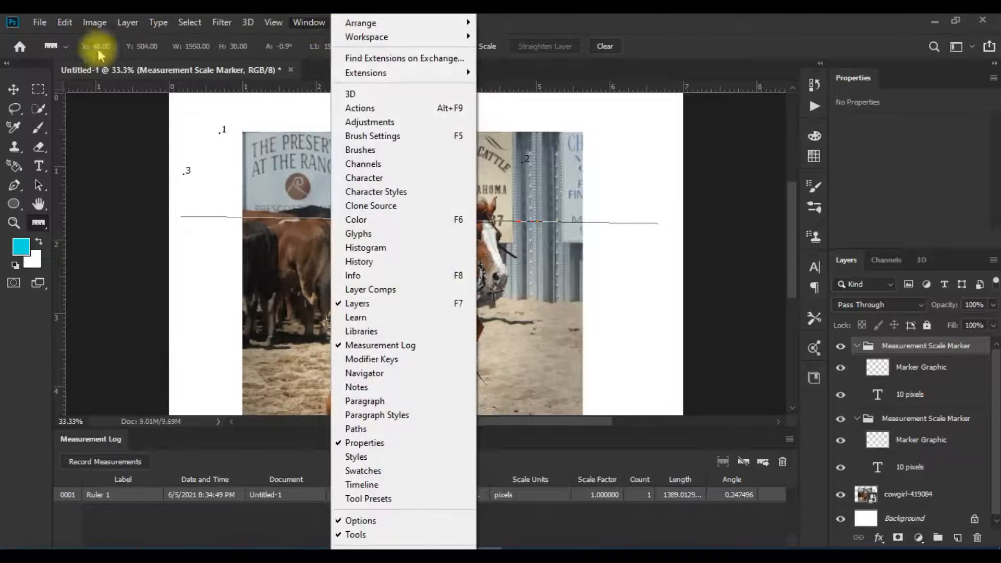
{"action": "mouse_move", "coordinate": [101, 31]}
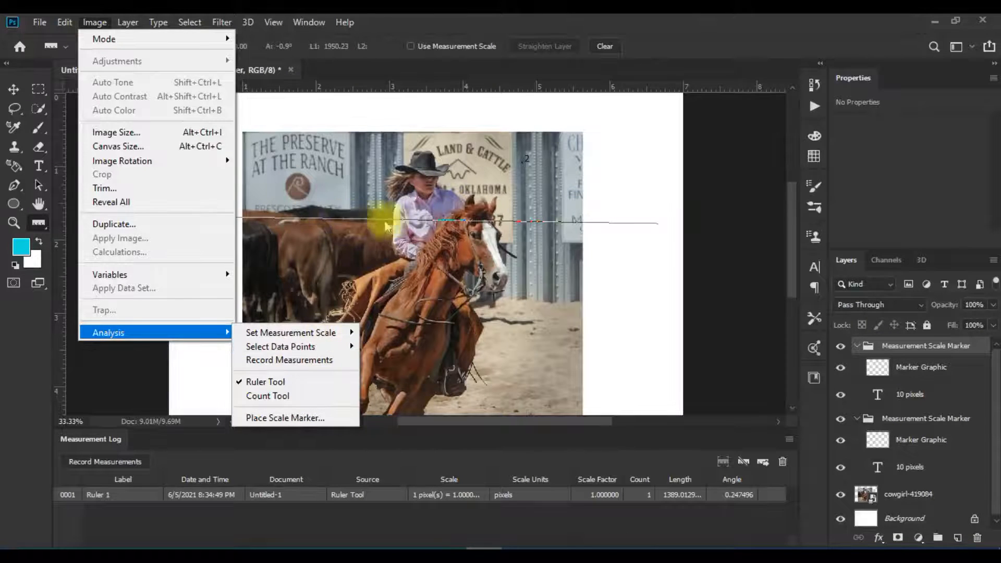
{"action": "left_click", "coordinate": [314, 361]}
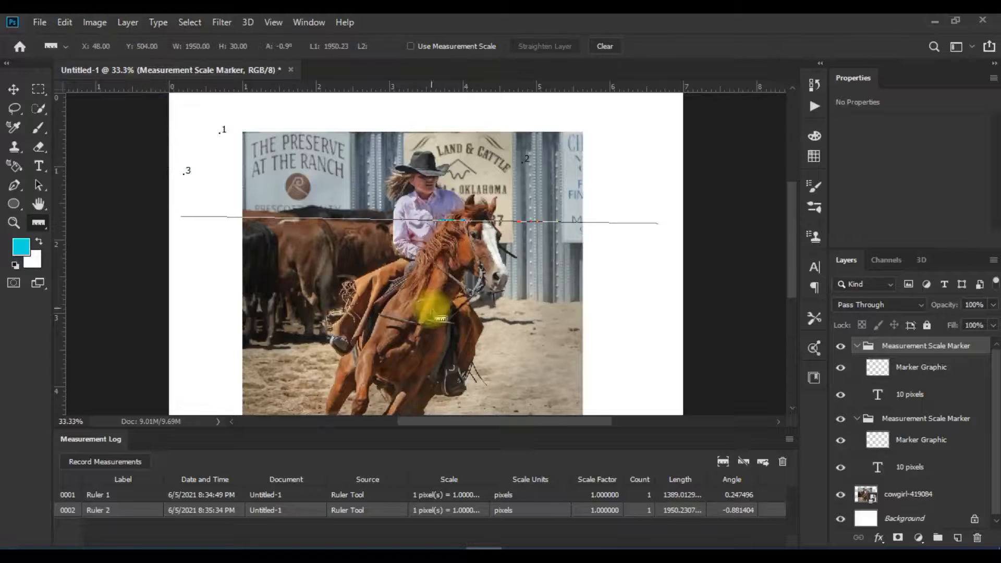
{"action": "left_click", "coordinate": [95, 23]}
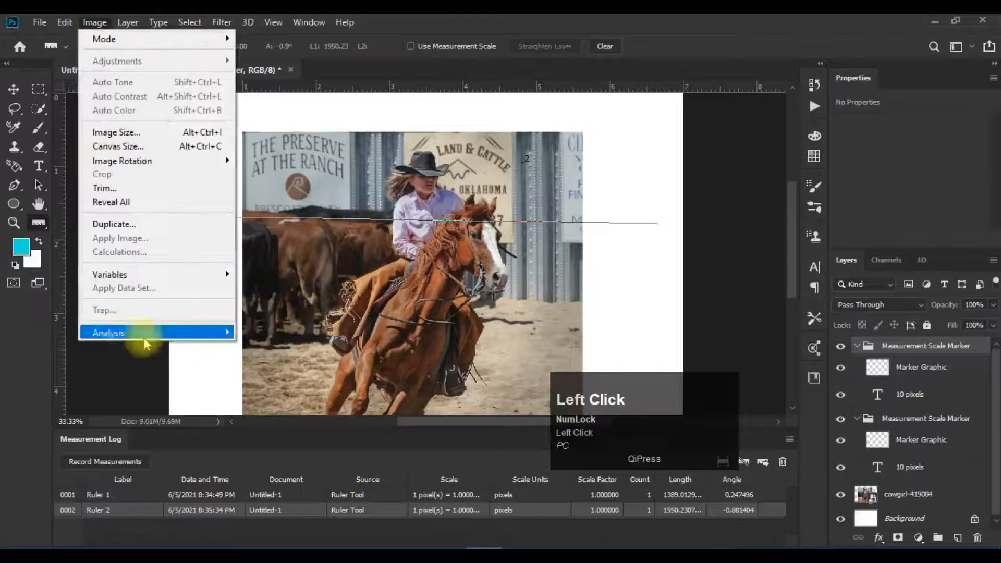
{"action": "mouse_move", "coordinate": [151, 334]}
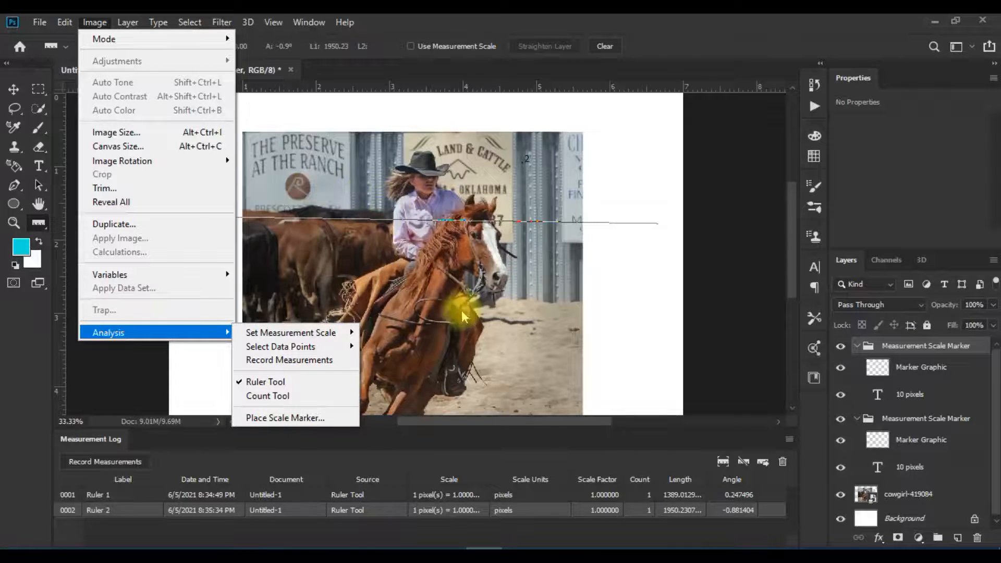
{"action": "mouse_move", "coordinate": [292, 333]}
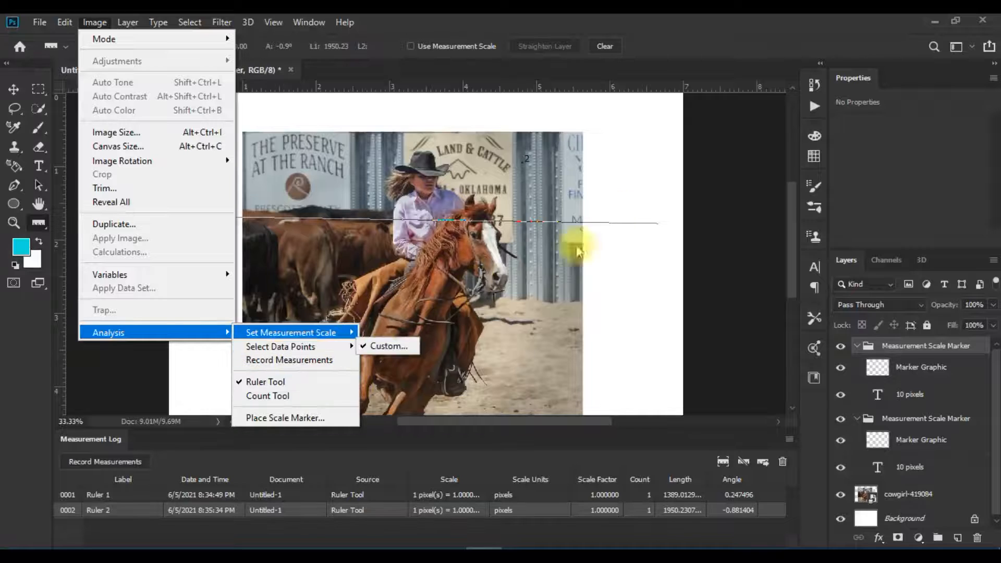
{"action": "left_click", "coordinate": [705, 352]}
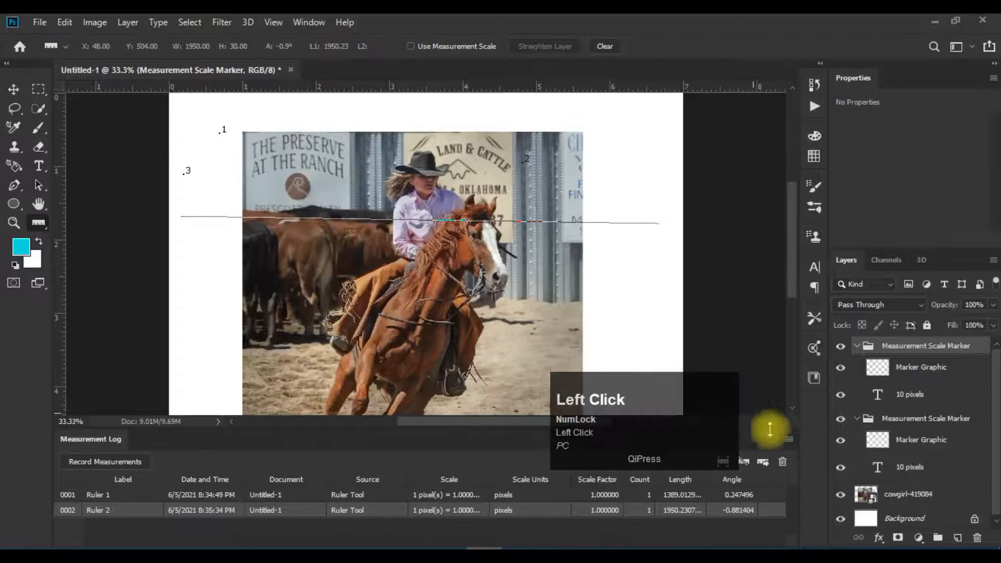
- Close the Measurement Log
{"action": "left_click", "coordinate": [790, 439]}
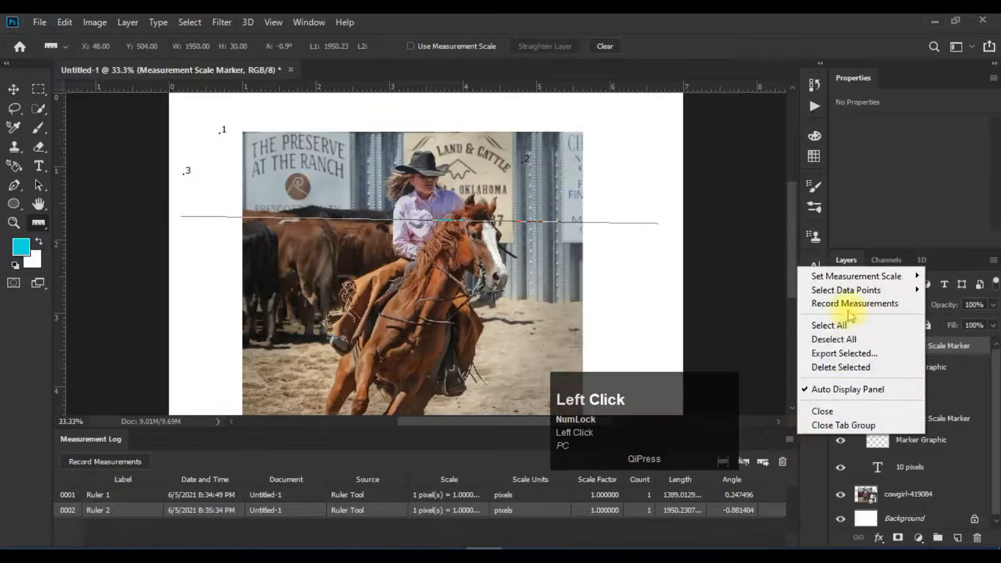
{"action": "left_click", "coordinate": [819, 410]}
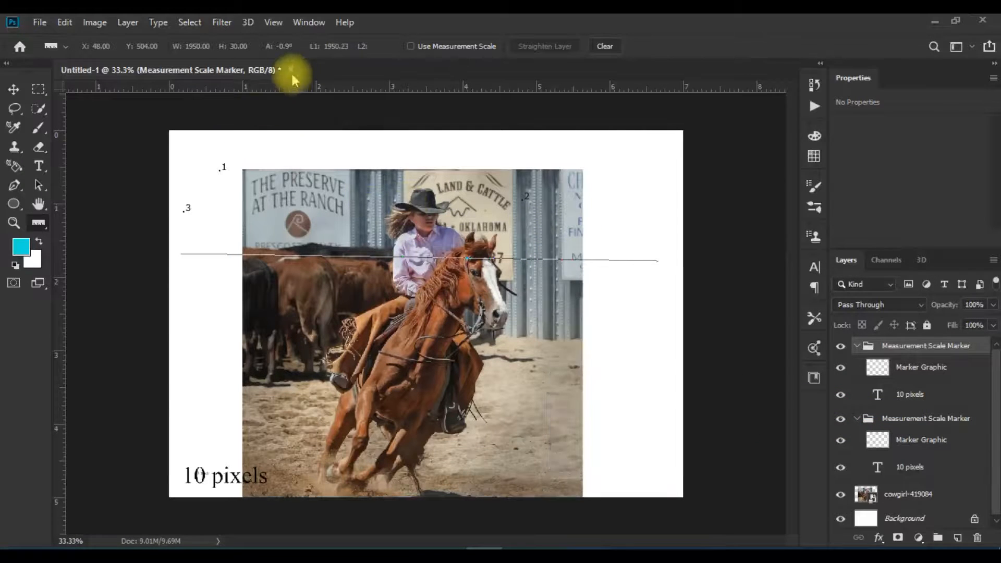
- Move the cowgirl photo to the right on the canvas and rotate it about 12.7° counterclockwise
{"action": "left_click", "coordinate": [14, 89]}
{"action": "left_click_drag", "start_coordinate": [313, 229], "coordinate": [374, 246]}
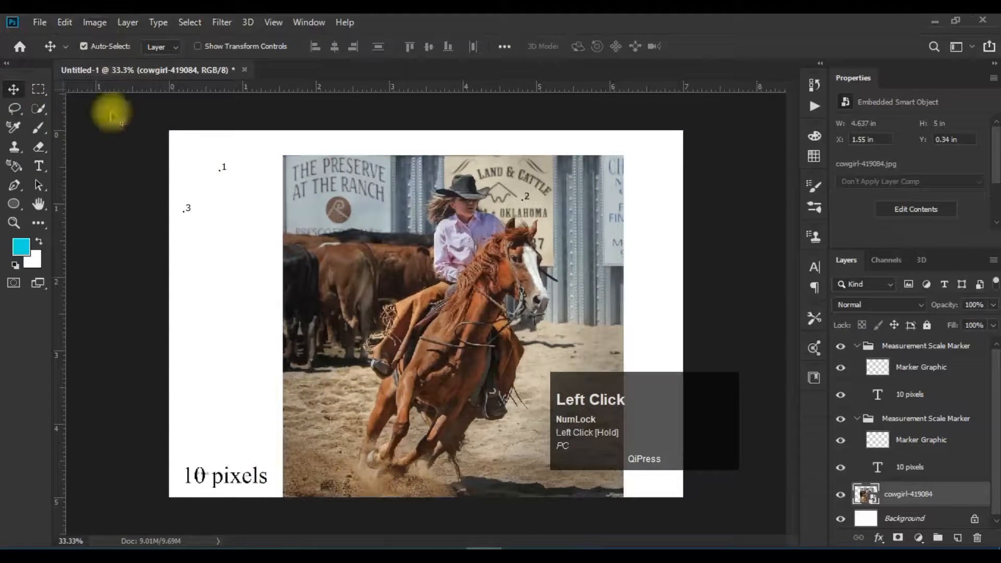
{"action": "left_click_drag", "start_coordinate": [433, 209], "coordinate": [465, 240]}
{"action": "key", "text": "ctrl+t"}
{"action": "left_click_drag", "start_coordinate": [661, 197], "coordinate": [609, 153]}
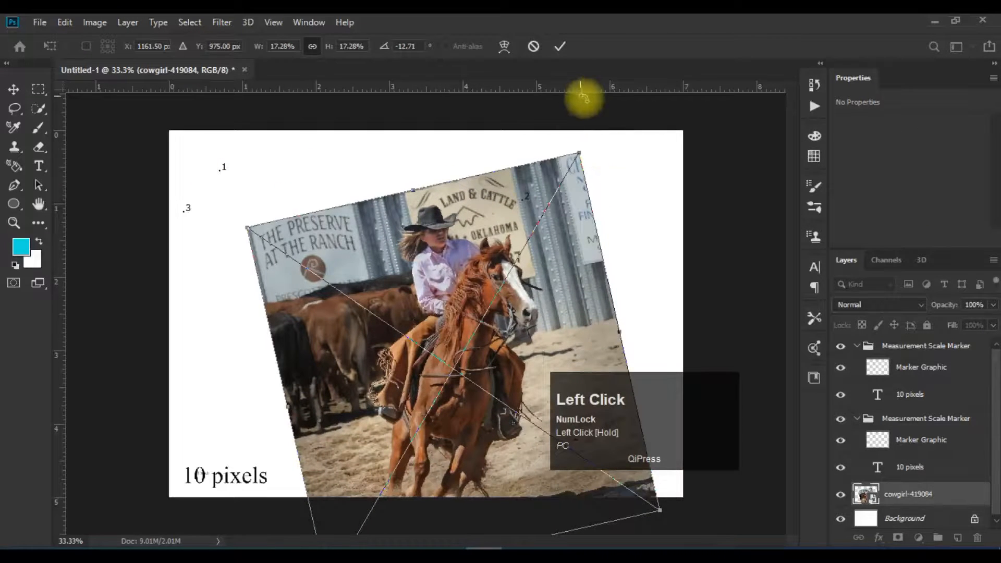
{"action": "left_click", "coordinate": [561, 46]}
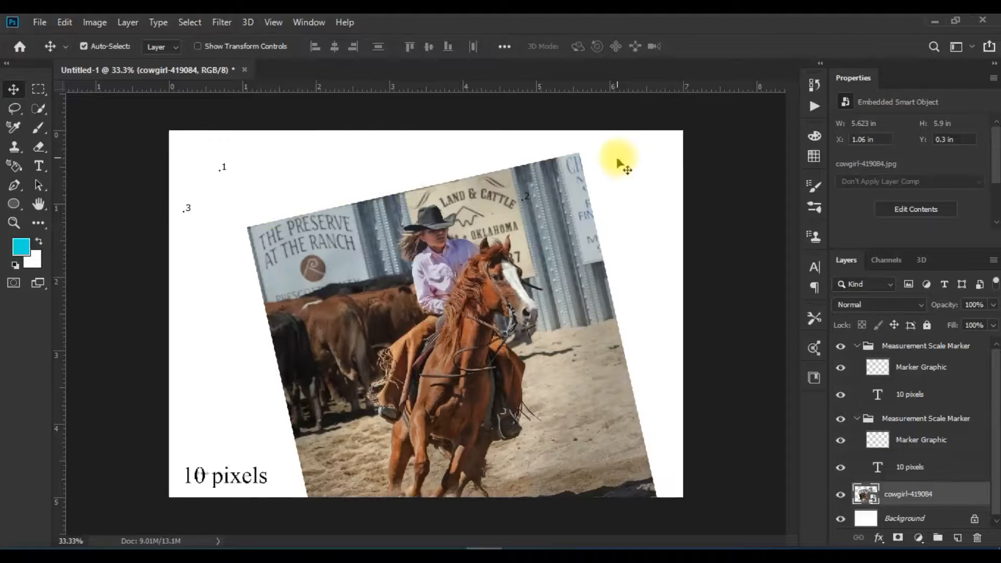
- Draw a ruler line along the tilted photo's upper edge from corner to corner and straighten the layer to it
{"action": "left_click", "coordinate": [92, 25]}
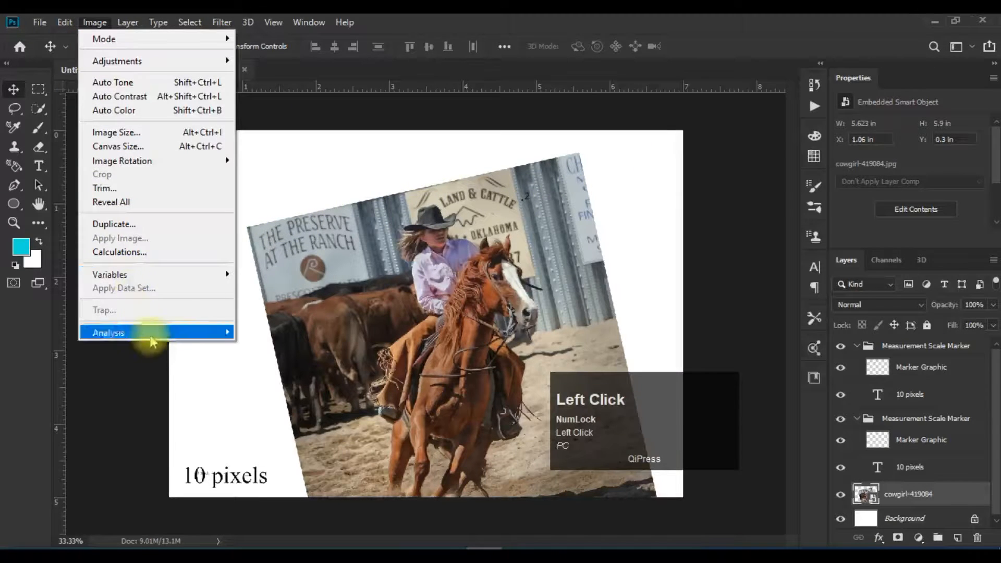
{"action": "mouse_move", "coordinate": [193, 342]}
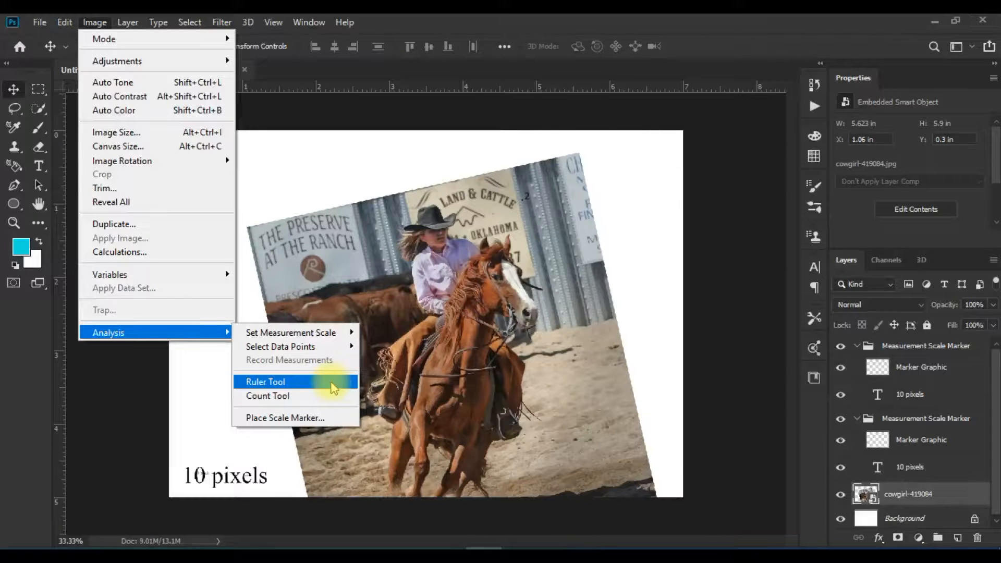
{"action": "left_click", "coordinate": [334, 386]}
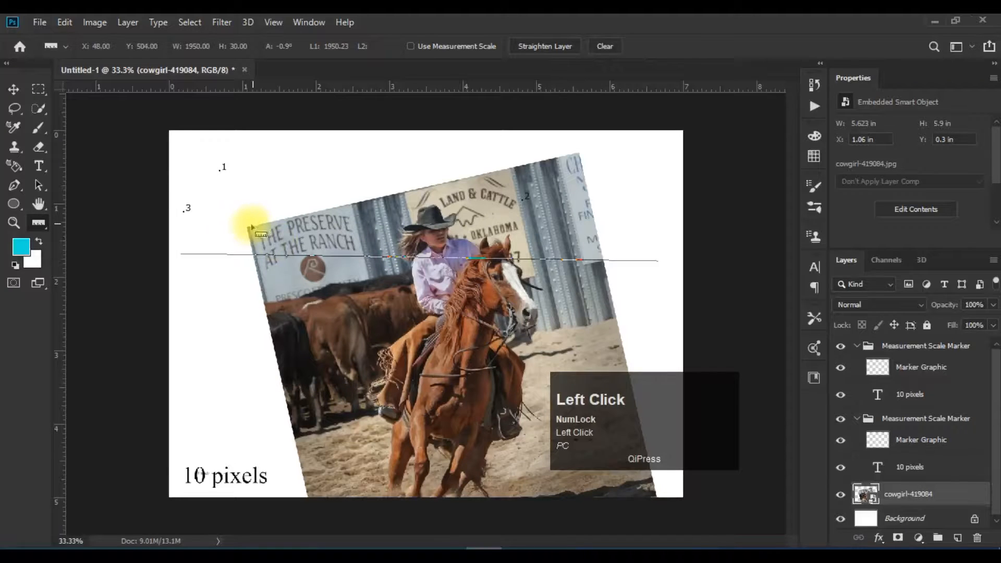
{"action": "left_click_drag", "start_coordinate": [251, 227], "coordinate": [249, 228]}
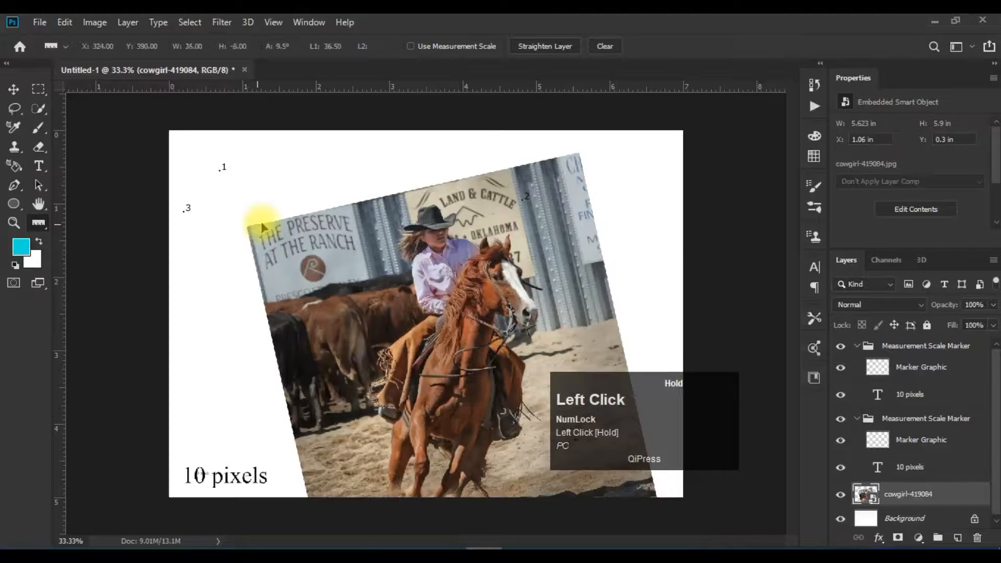
{"action": "left_click_drag", "start_coordinate": [308, 217], "coordinate": [542, 166]}
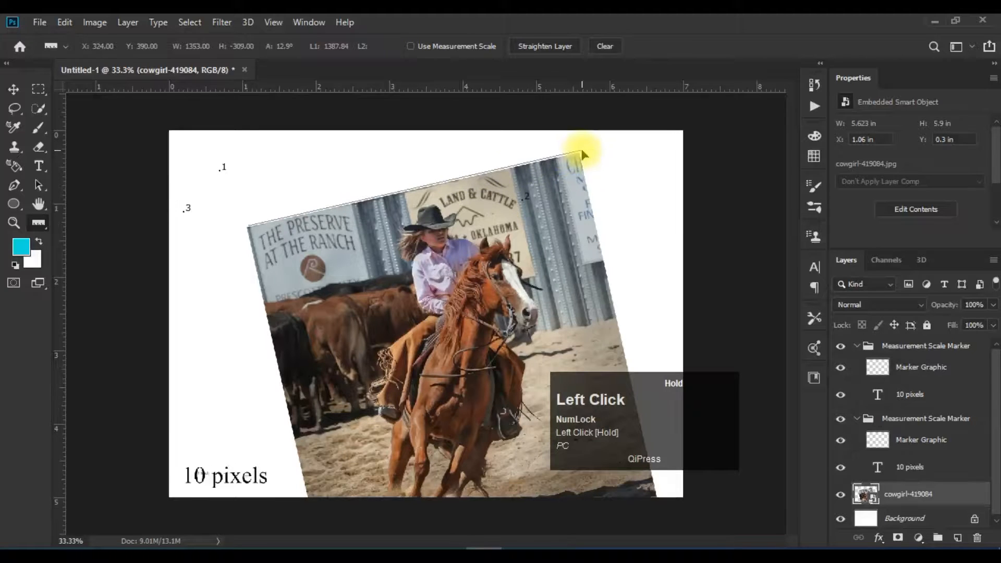
{"action": "left_click_drag", "start_coordinate": [582, 154], "coordinate": [577, 155]}
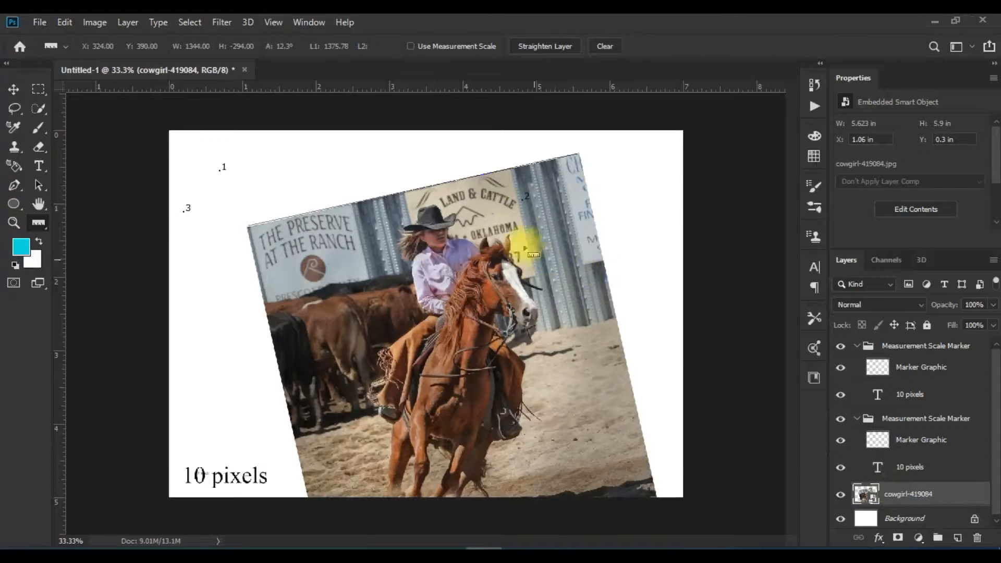
{"action": "left_click", "coordinate": [553, 46]}
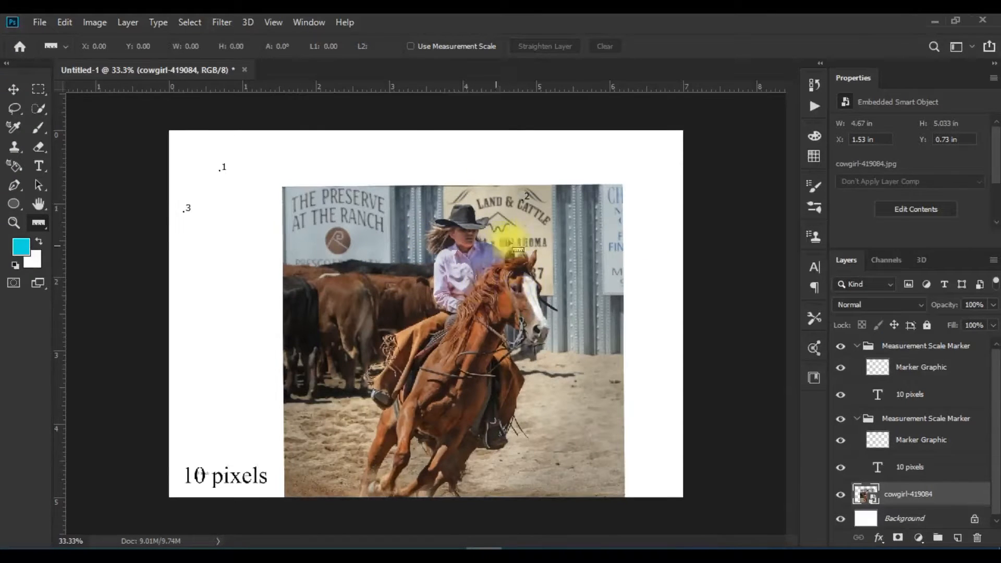
{"action": "left_click", "coordinate": [98, 24]}
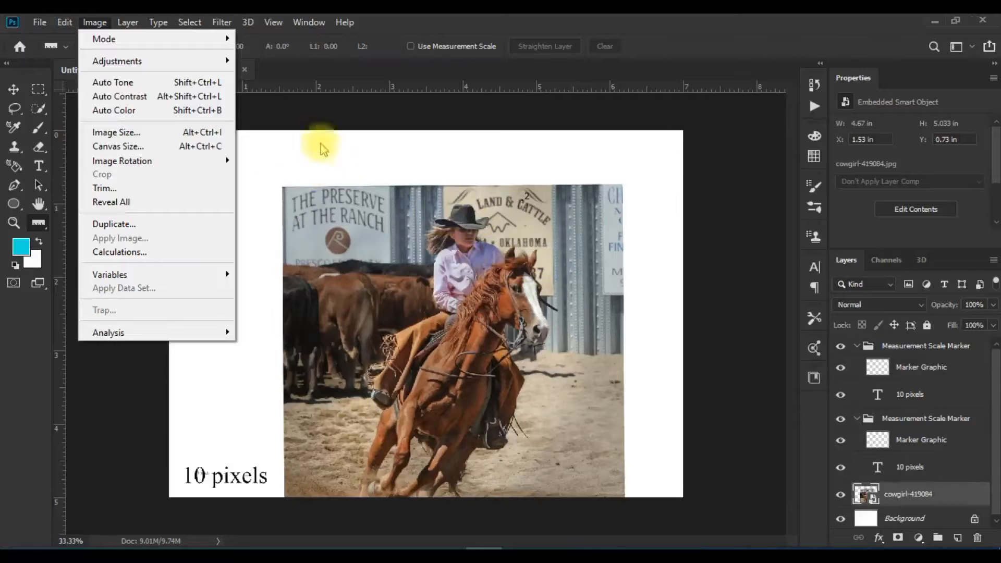
{"action": "mouse_move", "coordinate": [156, 331]}
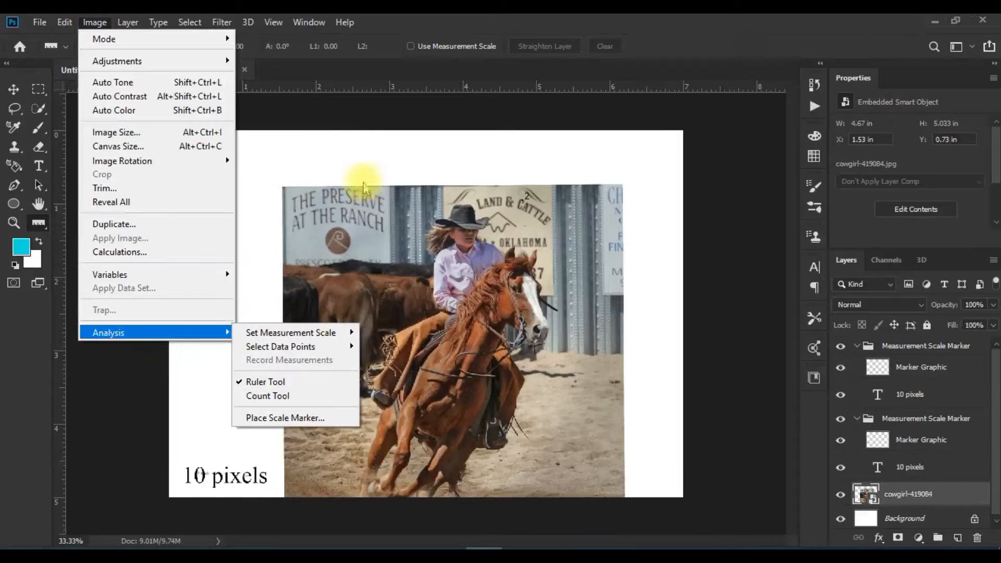
{"action": "left_click", "coordinate": [333, 129]}
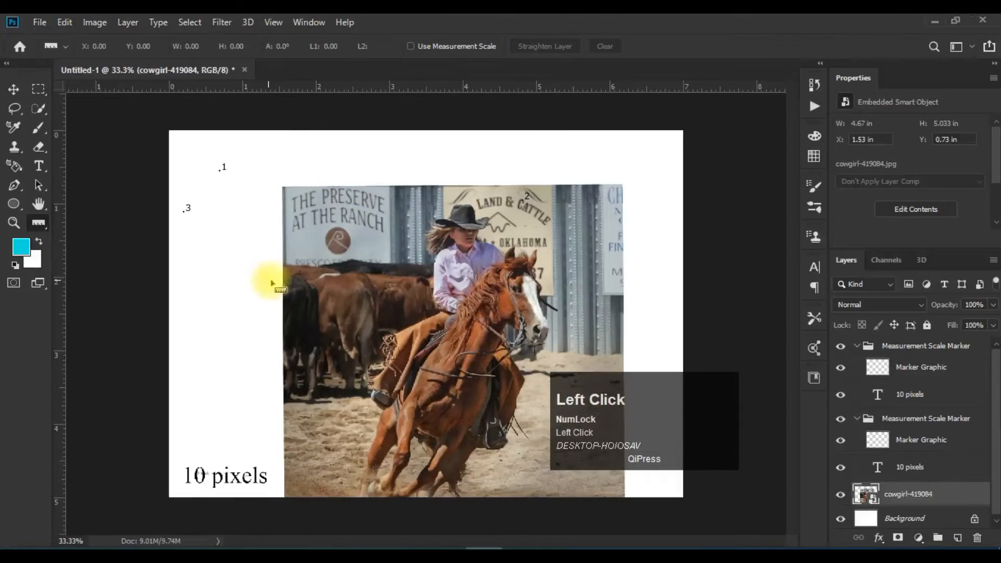